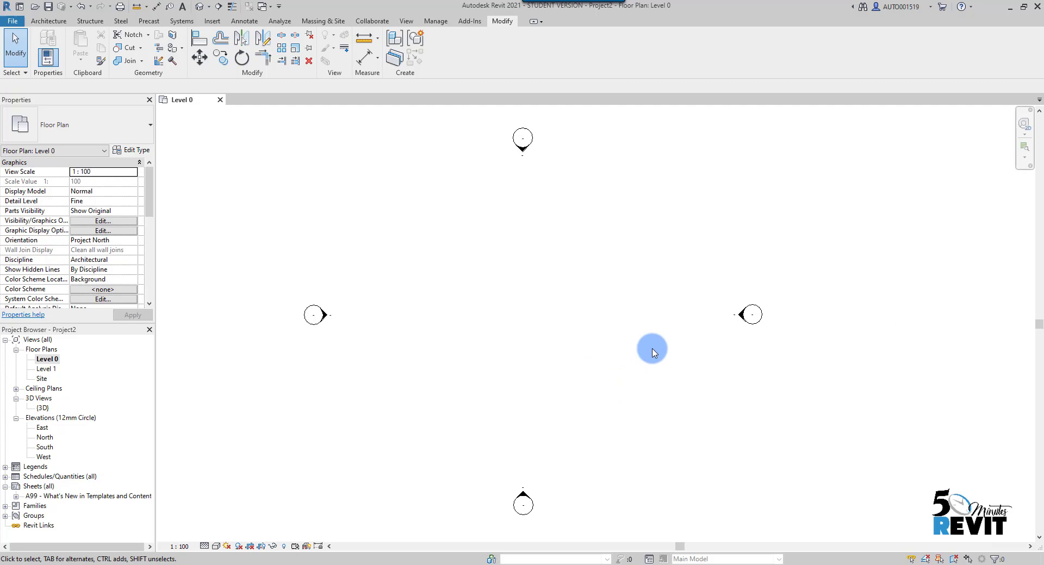
# Start a new in-place mass, keeping the default name 'Mass 1'.
pyautogui.moveTo(648, 351); pyautogui.dragTo(632, 331, button='middle')
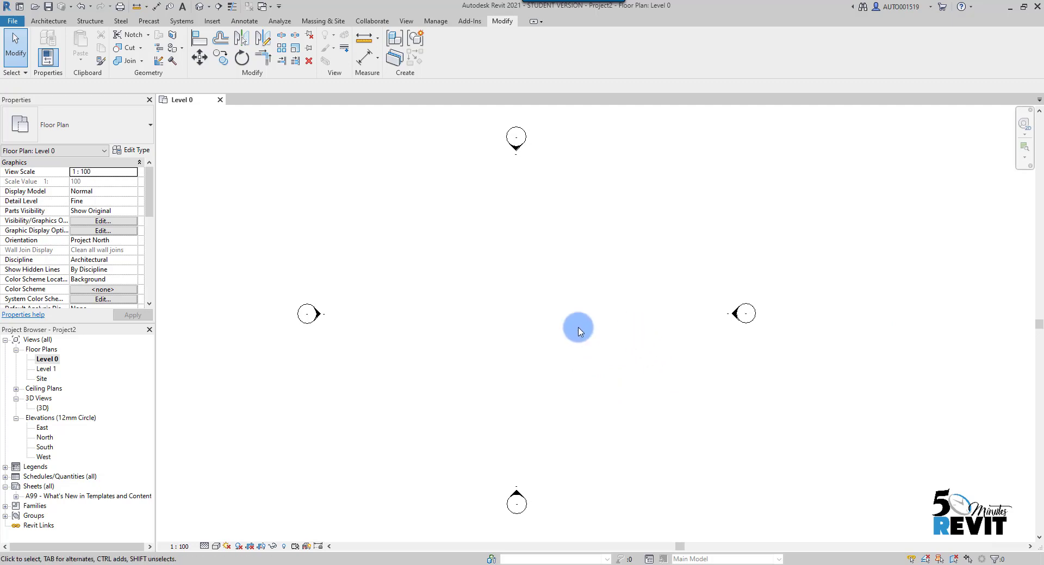
pyautogui.moveTo(569, 331); pyautogui.dragTo(547, 319, button='middle')
pyautogui.scroll(1, 426, 284)
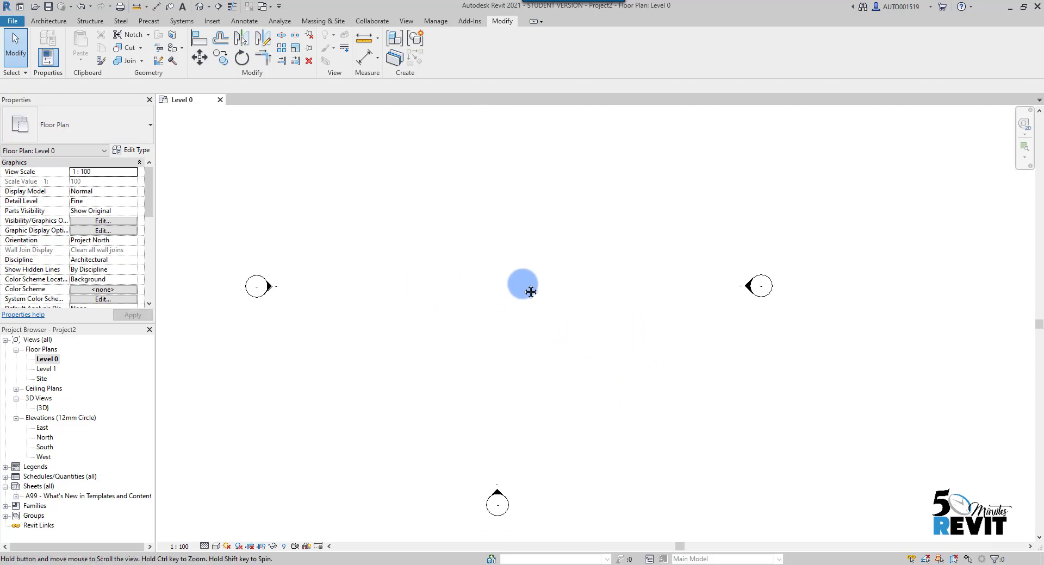
pyautogui.scroll(-1, 455, 286)
pyautogui.moveTo(527, 314); pyautogui.dragTo(531, 337, button='middle')
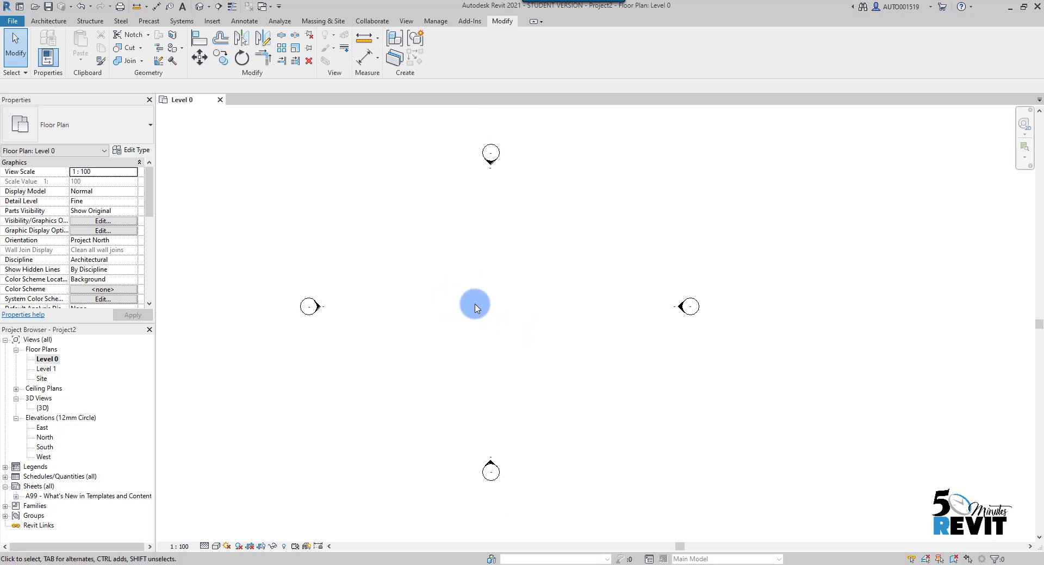
pyautogui.moveTo(513, 330); pyautogui.dragTo(466, 318, button='middle')
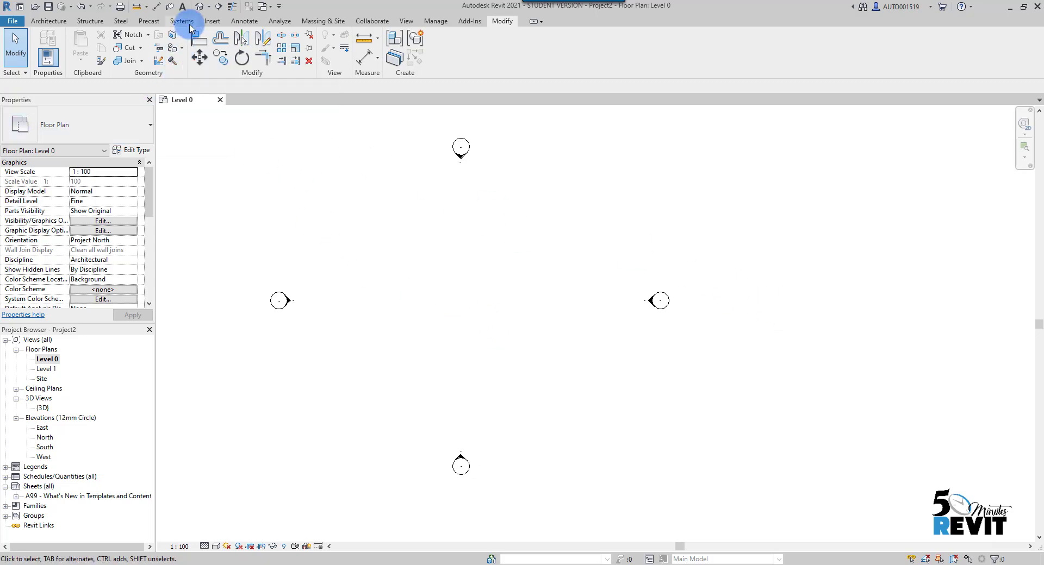
pyautogui.click(329, 21)
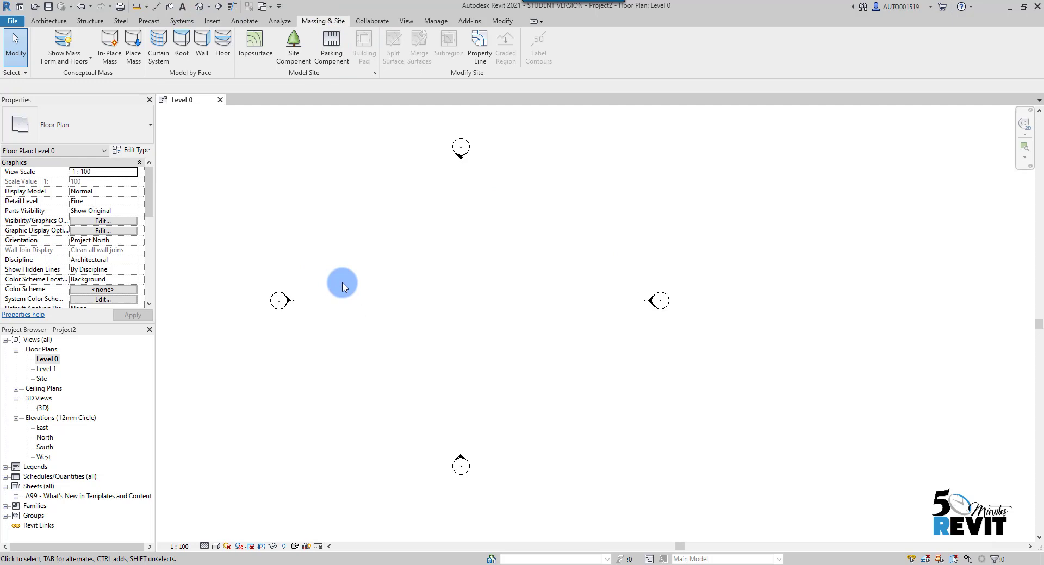
pyautogui.click(105, 49)
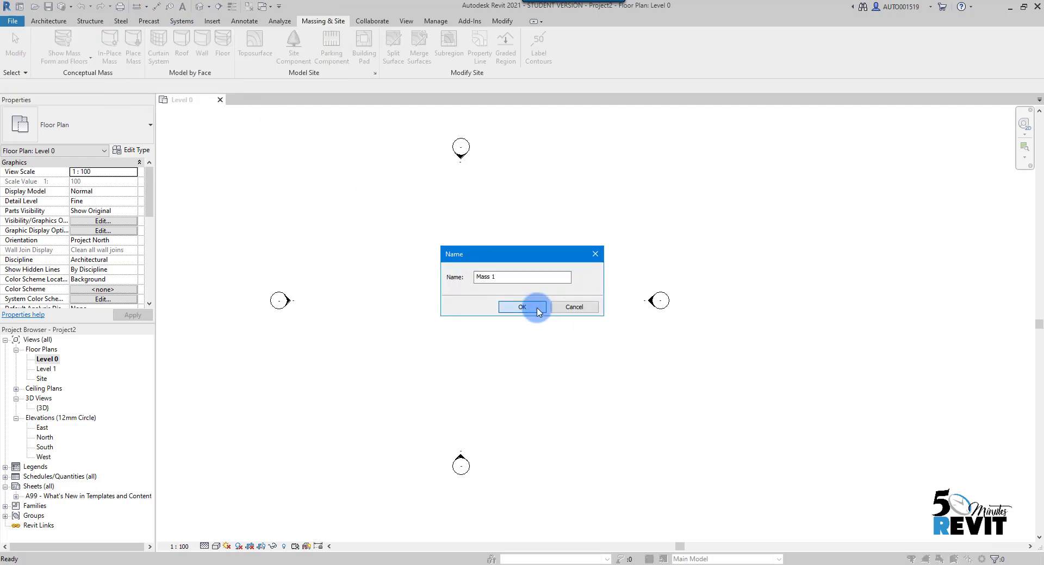
pyautogui.click(521, 307)
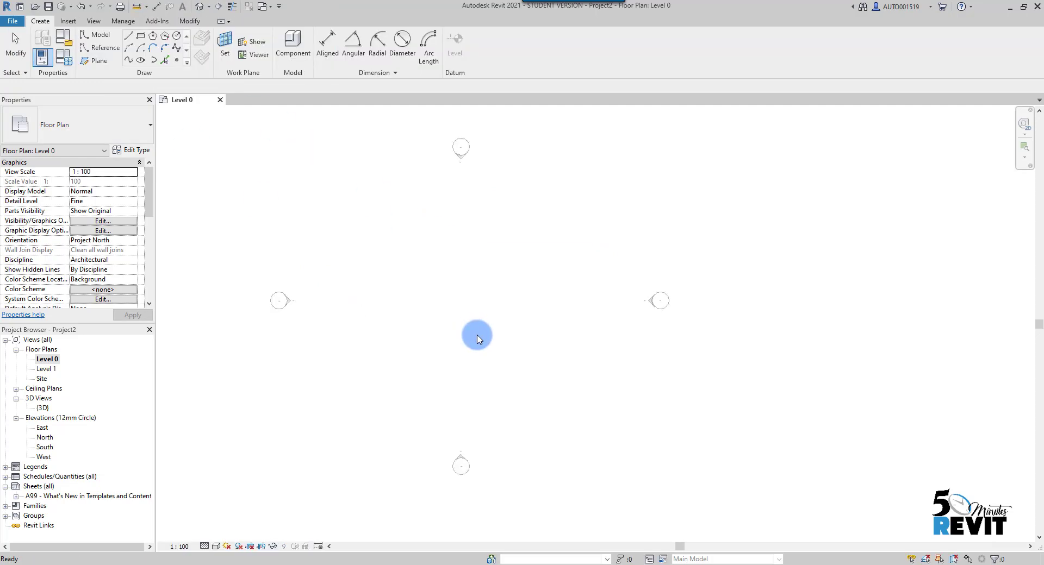
# Draw the mass's base rectangle and finish the mass.
pyautogui.click(141, 36)
pyautogui.click(338, 201)
pyautogui.click(602, 425)
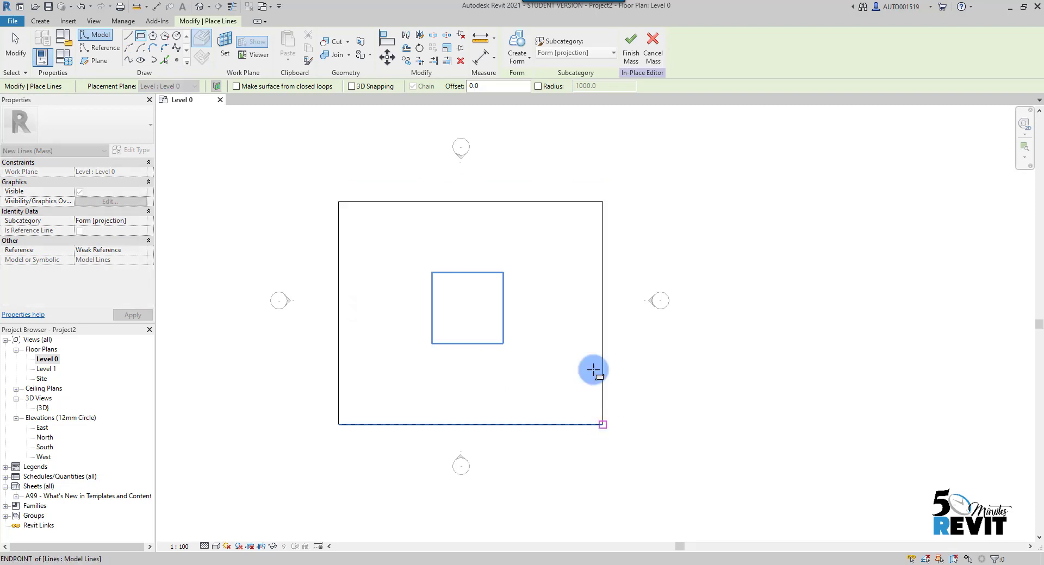
pyautogui.click(632, 41)
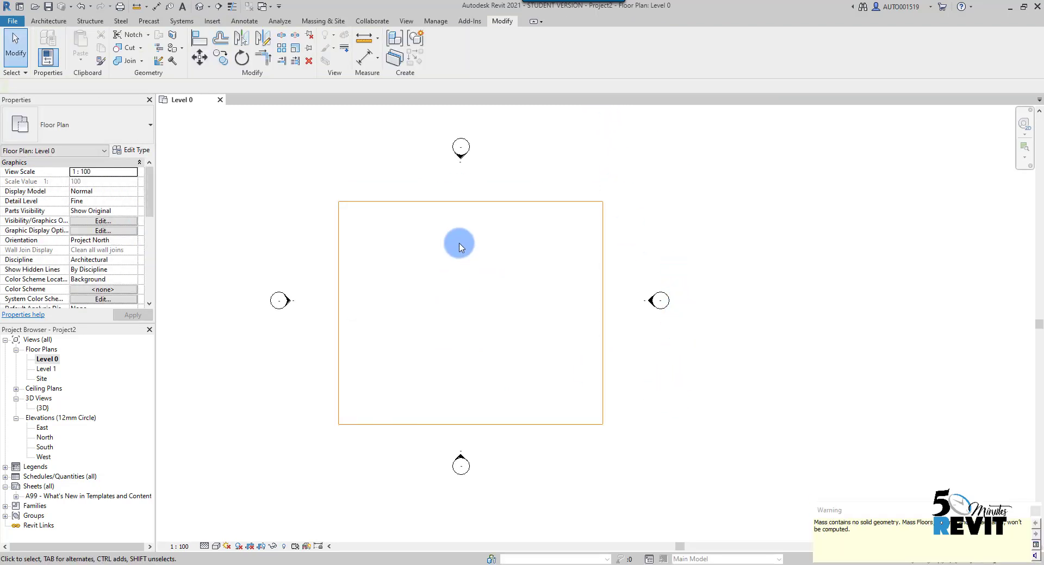
# Extrude the rectangle into a solid box form and view it in the default 3D view.
pyautogui.click(503, 212)
pyautogui.click(444, 49)
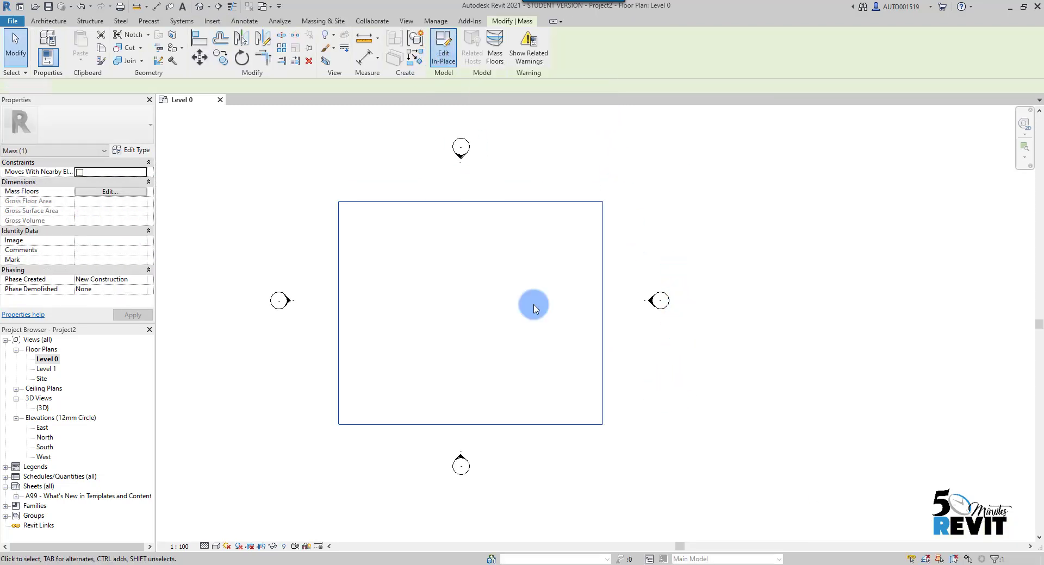
pyautogui.click(548, 219)
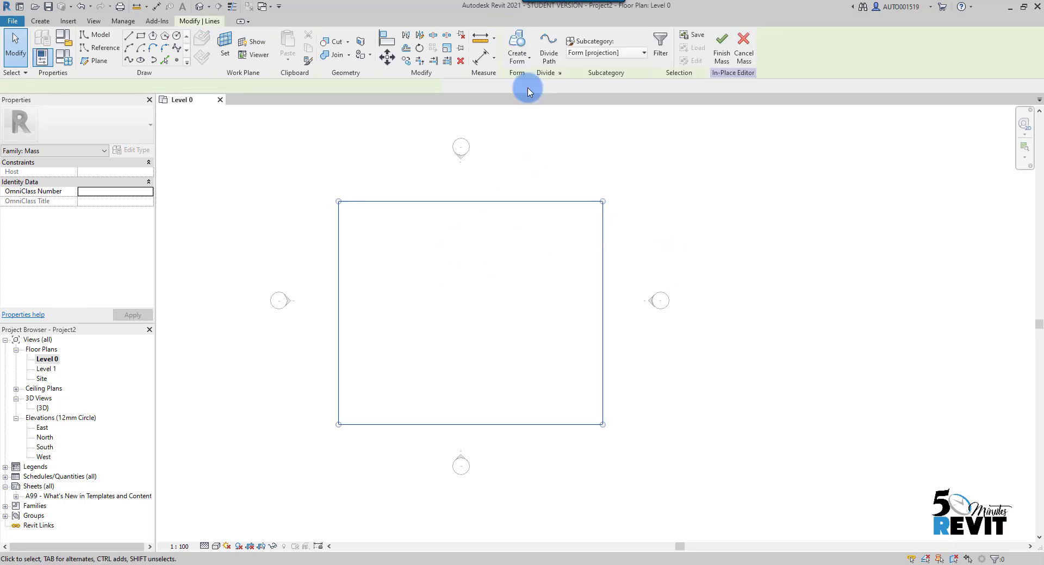
pyautogui.click(523, 54)
pyautogui.click(524, 87)
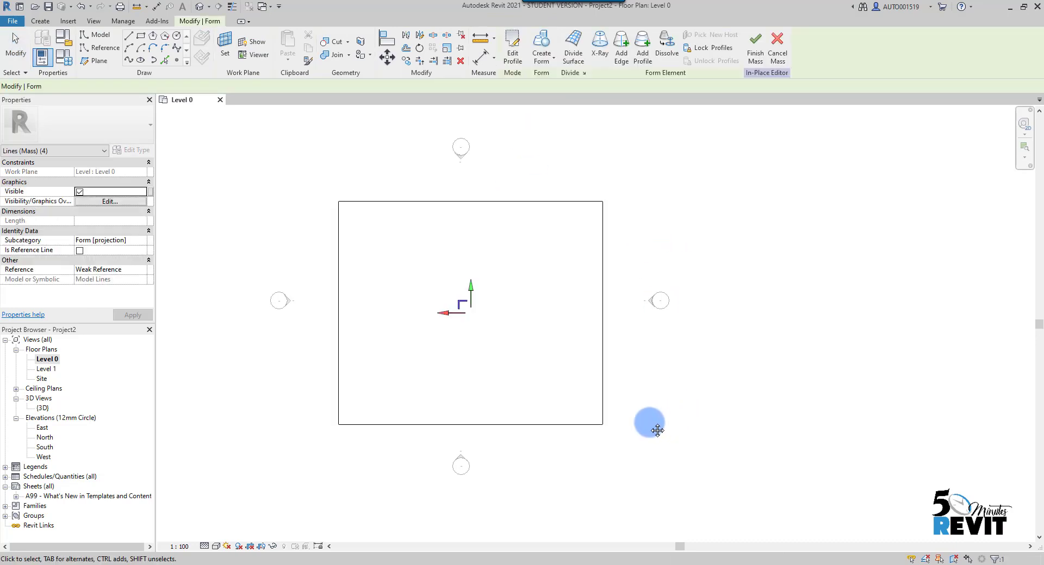
pyautogui.click(199, 6)
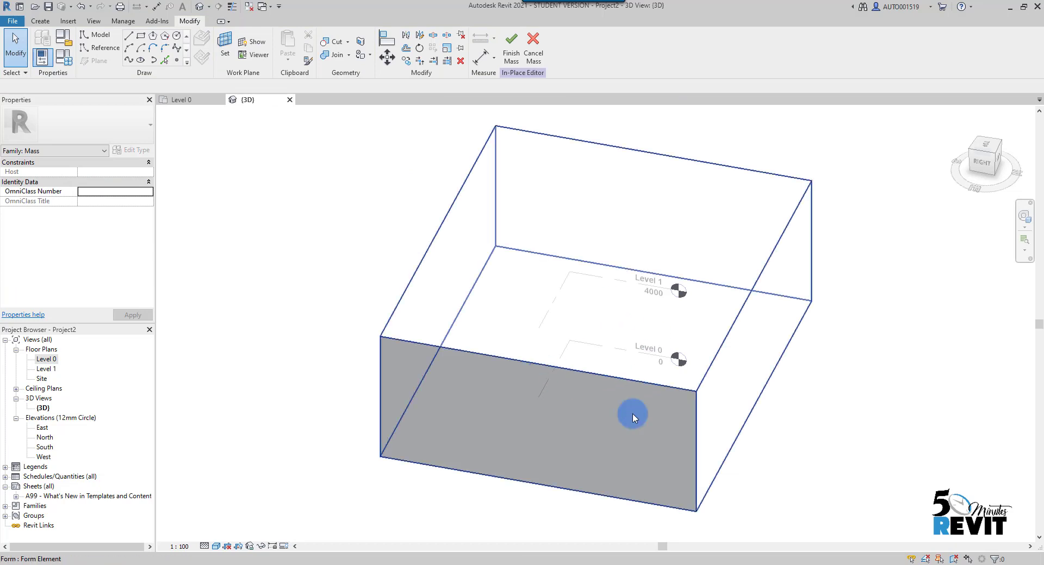
# Make the box mass taller by dragging its top face upward.
pyautogui.click(655, 447)
pyautogui.moveTo(655, 447)
pyautogui.mouseDown(button='middle')
pyautogui.moveTo(621, 456)
pyautogui.moveTo(547, 431)
pyautogui.mouseUp(button='middle')
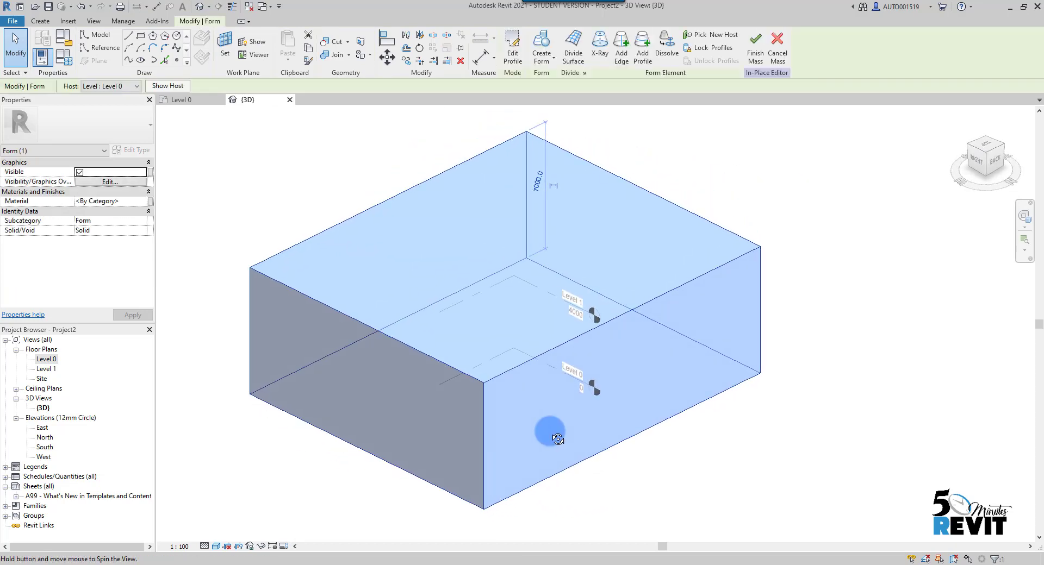
pyautogui.click(755, 46)
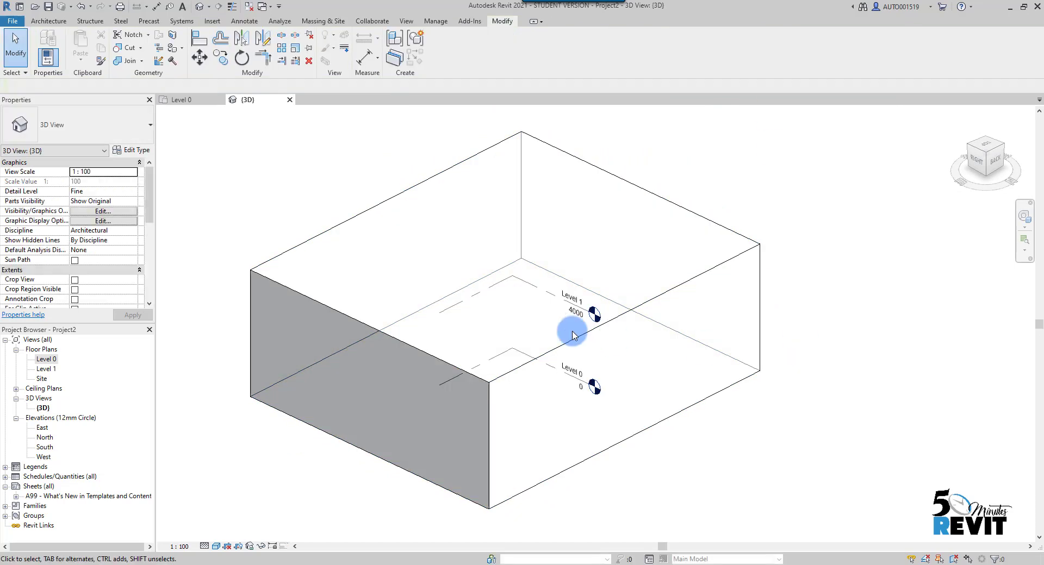
pyautogui.click(558, 338)
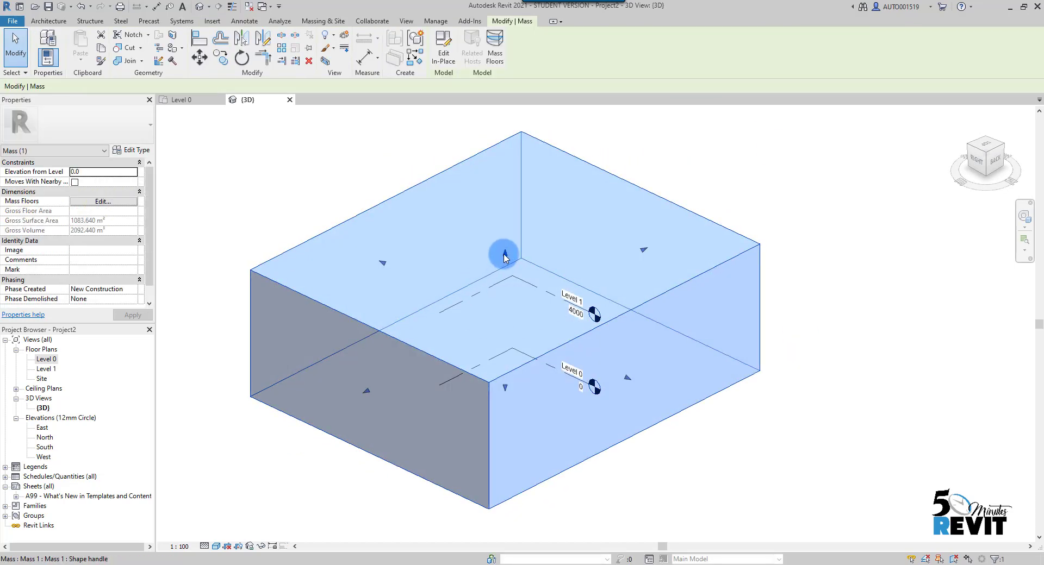
pyautogui.moveTo(505, 253); pyautogui.dragTo(505, 189)
pyautogui.click(770, 426)
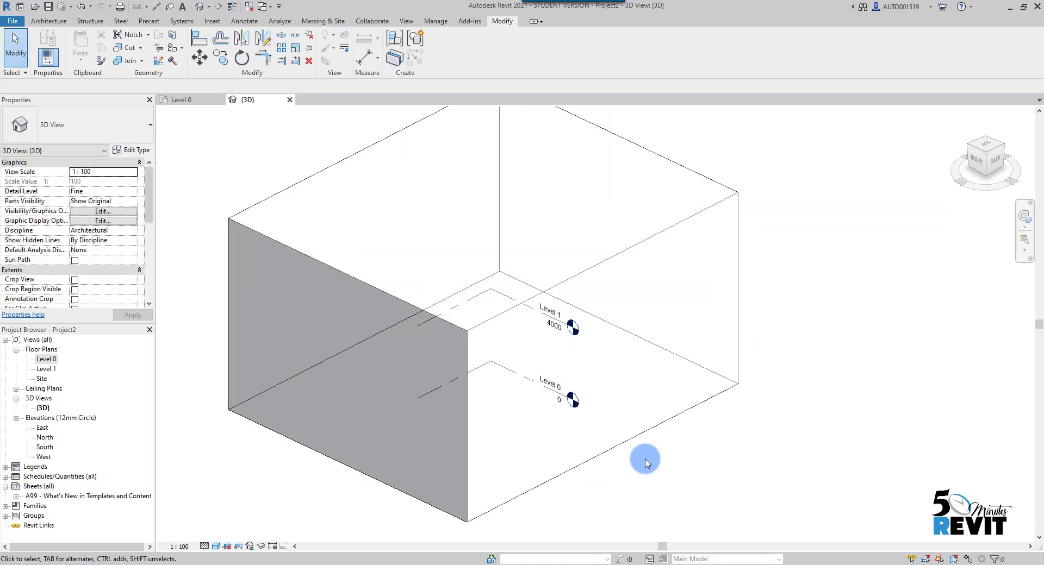
pyautogui.keyDown('shift'); pyautogui.moveTo(641, 455); pyautogui.dragTo(605, 296, button='middle'); pyautogui.keyUp('shift')
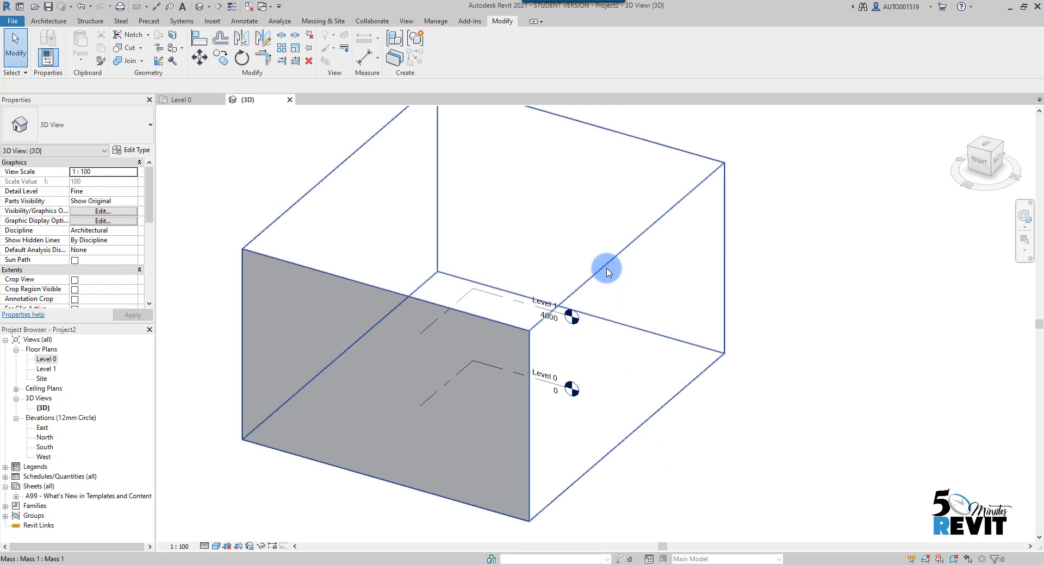
# Shift the box's top edge sideways so one side becomes a sloped face.
pyautogui.click(607, 270)
pyautogui.click(442, 44)
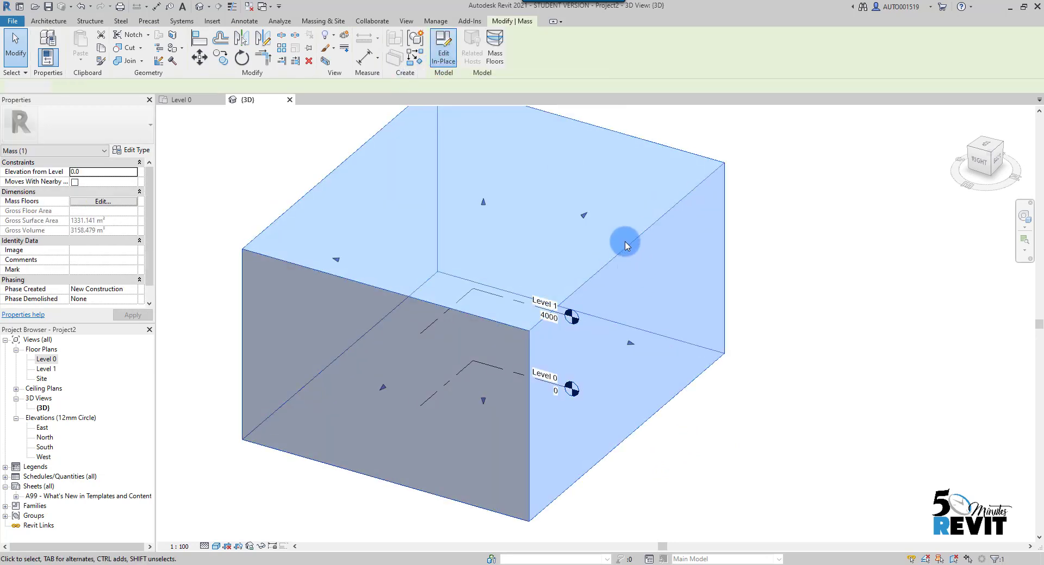
pyautogui.click(626, 251)
pyautogui.moveTo(651, 255); pyautogui.dragTo(571, 227)
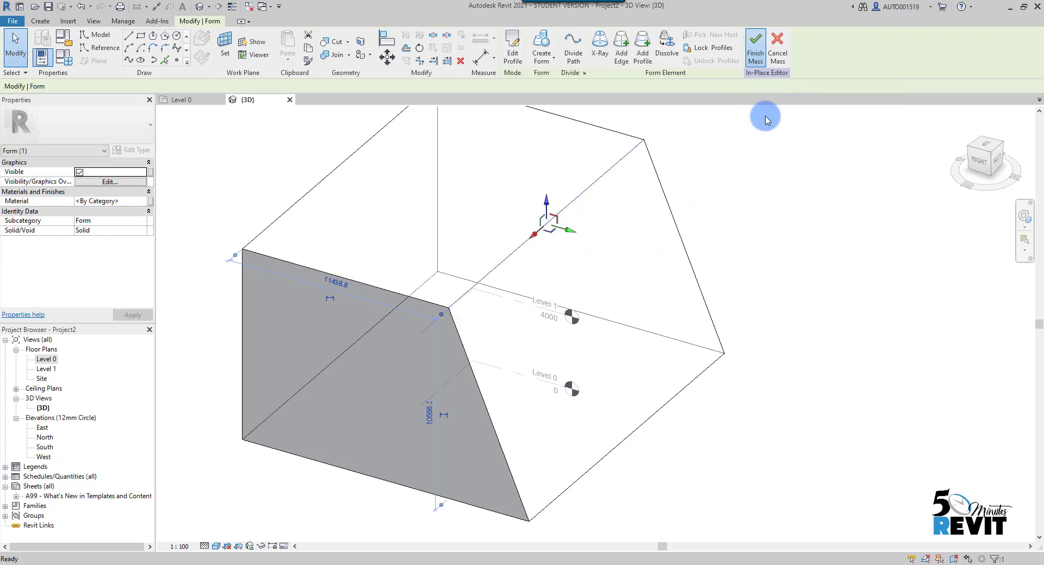
pyautogui.click(755, 49)
pyautogui.moveTo(662, 431)
pyautogui.keyDown('shift'); pyautogui.mouseDown(button='middle')
pyautogui.moveTo(469, 416)
pyautogui.moveTo(729, 419)
pyautogui.mouseUp(button='middle'); pyautogui.keyUp('shift')
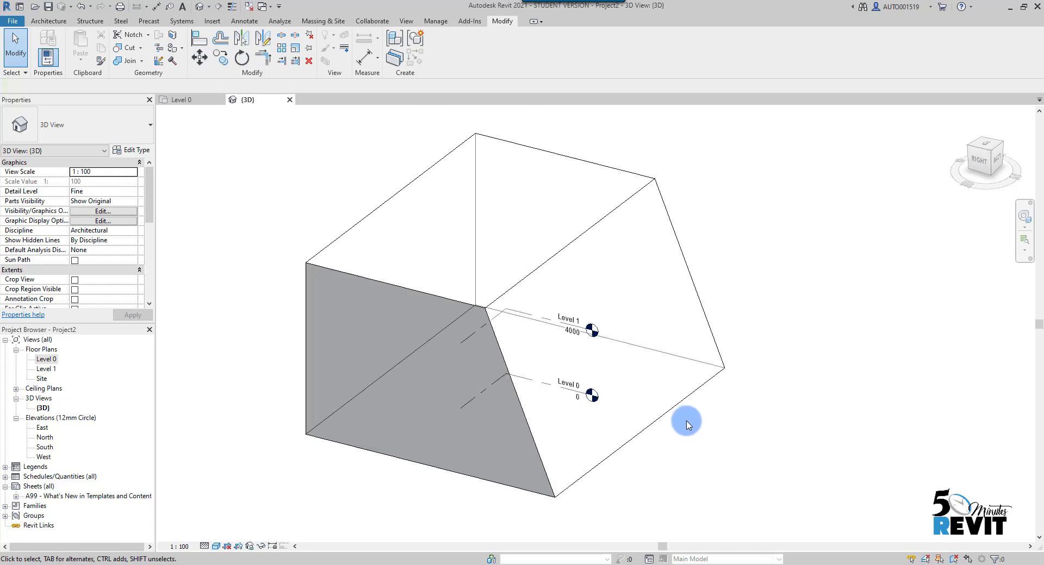
# Place a Wall-Ext_102Bwk-50Air-45Ins-100DBlk-12P wall by face on the mass's sloped face.
pyautogui.click(48, 20)
pyautogui.click(47, 65)
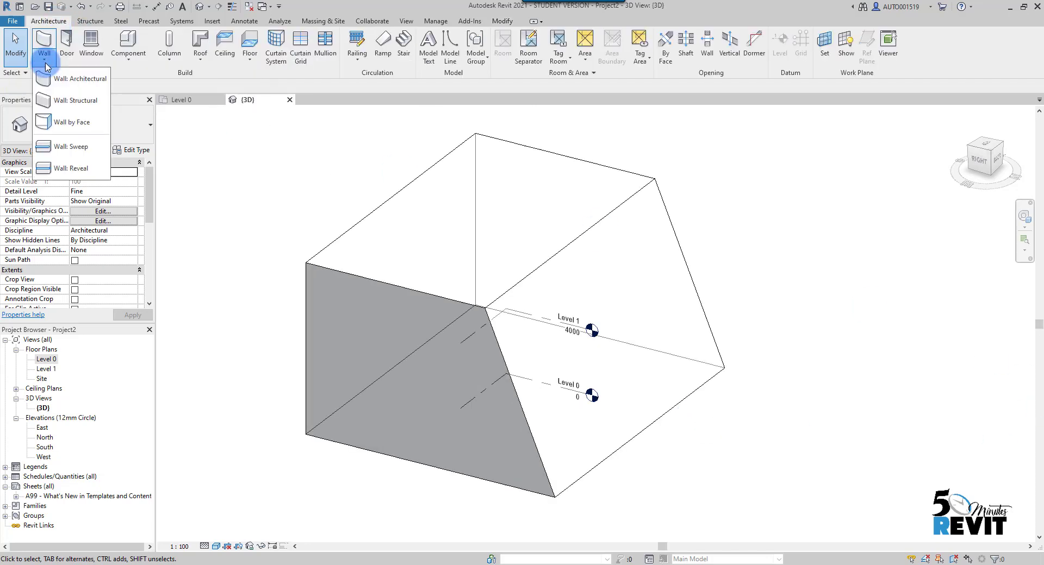
pyautogui.click(71, 122)
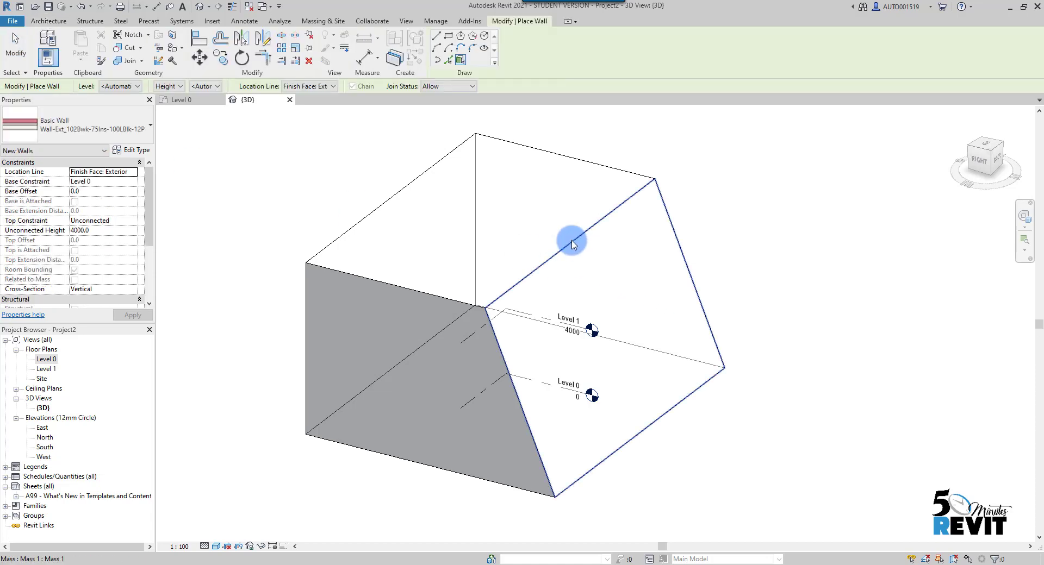
pyautogui.click(142, 129)
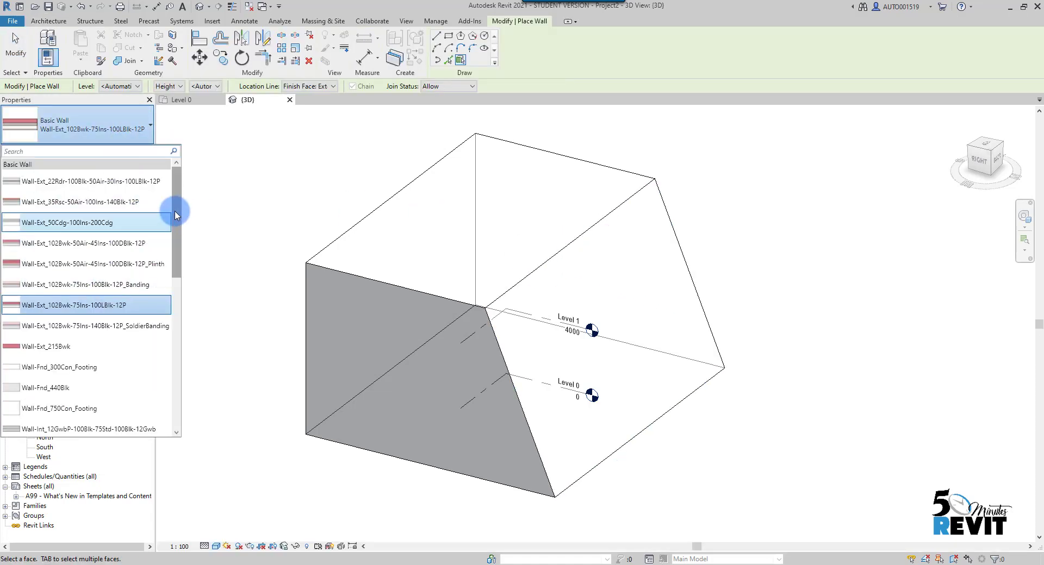
pyautogui.moveTo(176, 214)
pyautogui.mouseDown()
pyautogui.moveTo(170, 368)
pyautogui.moveTo(172, 216)
pyautogui.mouseUp()
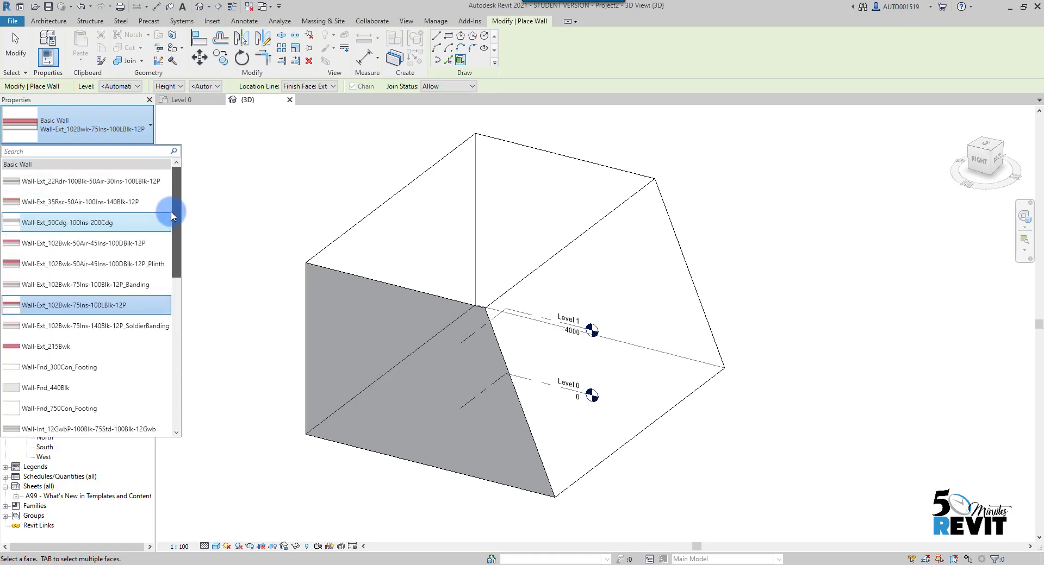
pyautogui.click(84, 243)
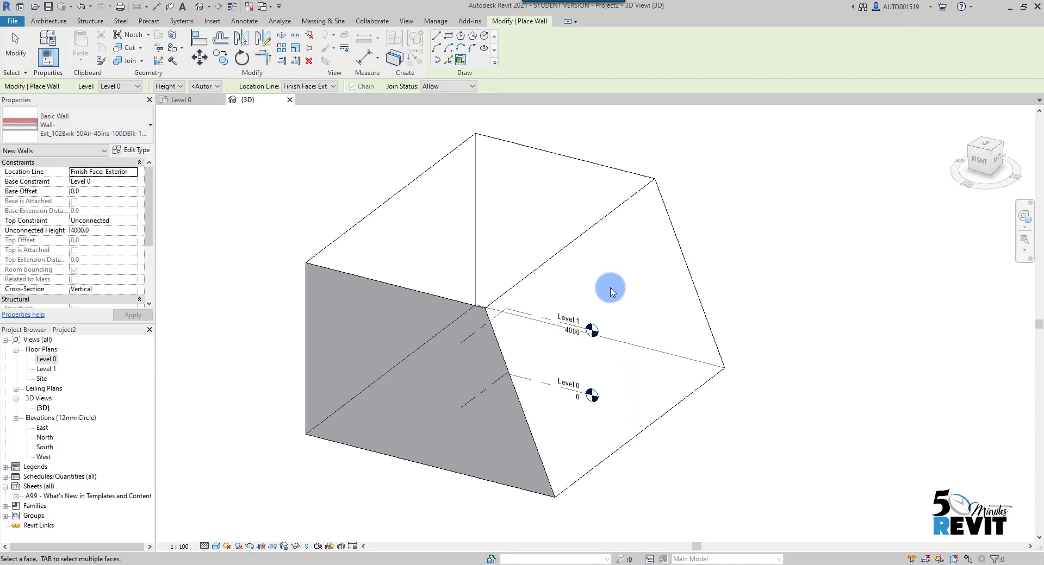
pyautogui.click(587, 244)
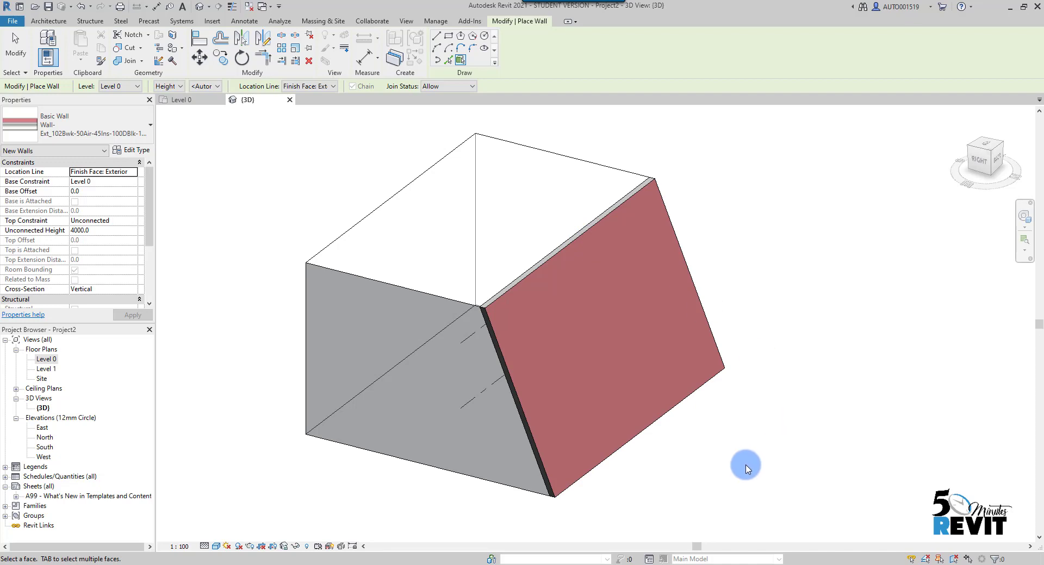
pyautogui.moveTo(743, 471)
pyautogui.keyDown('shift'); pyautogui.mouseDown(button='middle')
pyautogui.moveTo(592, 459)
pyautogui.moveTo(771, 466)
pyautogui.moveTo(481, 399)
pyautogui.moveTo(467, 420)
pyautogui.mouseUp(button='middle'); pyautogui.keyUp('shift')
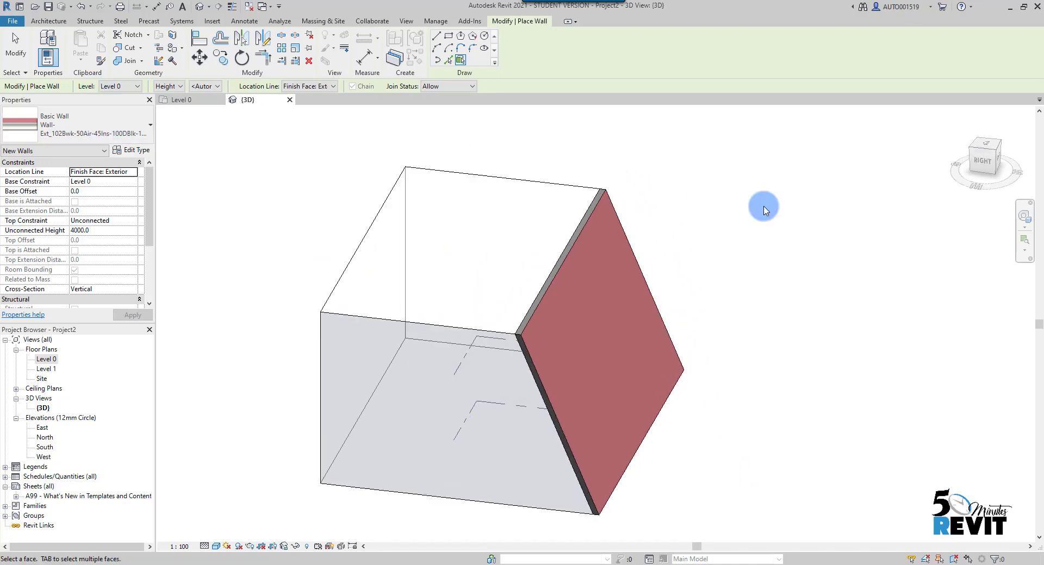
pyautogui.click(15, 45)
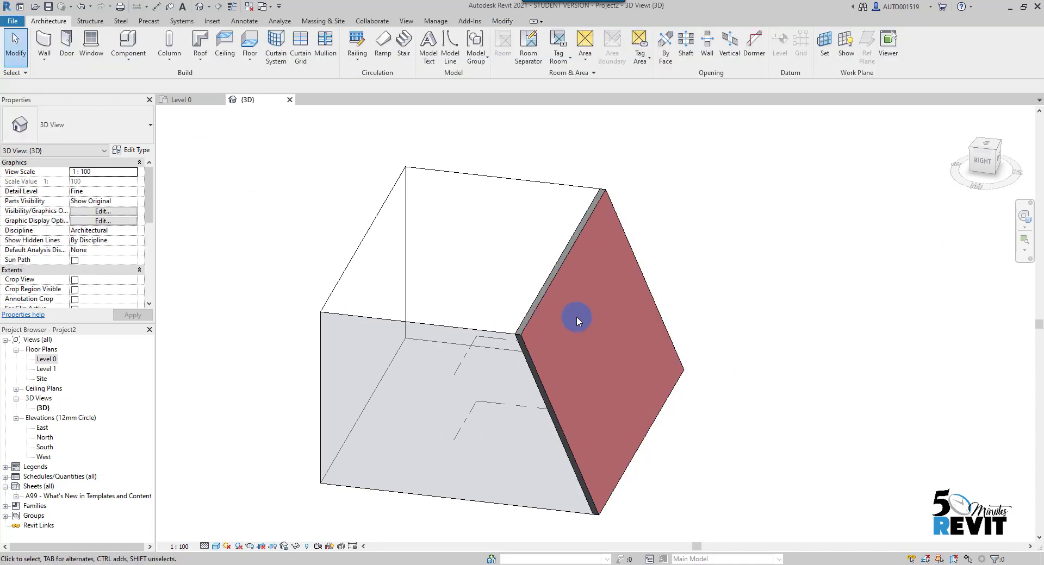
pyautogui.moveTo(752, 461)
pyautogui.keyDown('shift'); pyautogui.mouseDown(button='middle')
pyautogui.moveTo(692, 456)
pyautogui.moveTo(660, 438)
pyautogui.moveTo(741, 465)
pyautogui.moveTo(684, 466)
pyautogui.mouseUp(button='middle'); pyautogui.keyUp('shift')
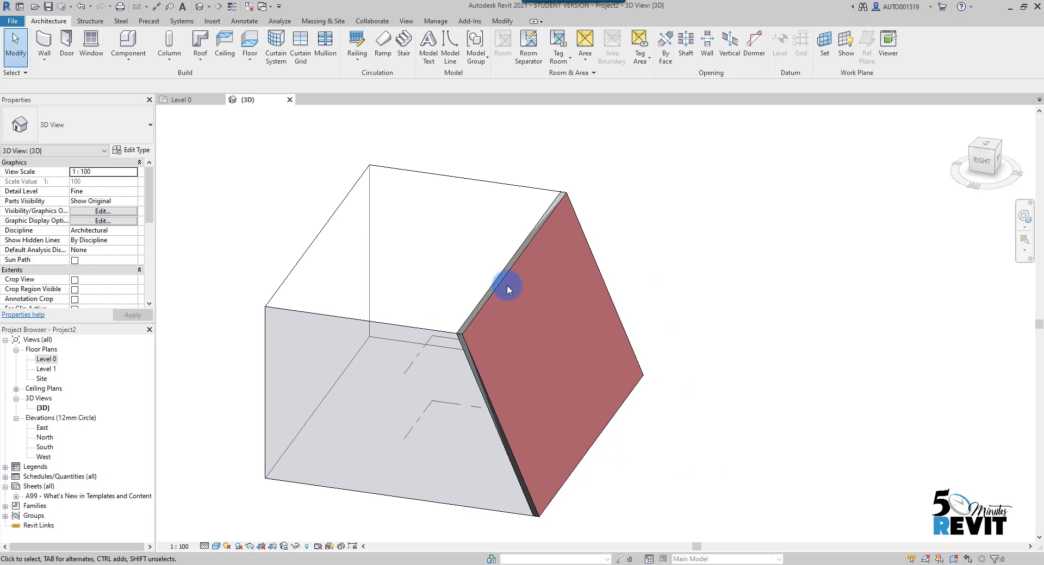
# Temporarily hide the wall and drag the mass's top edge outward to widen it.
pyautogui.click(505, 283)
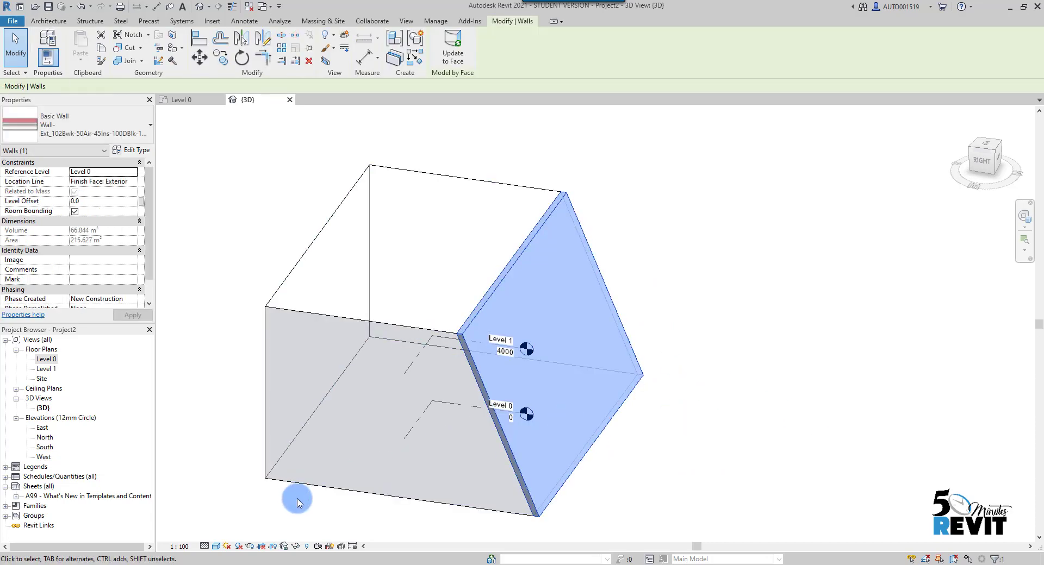
pyautogui.click(297, 548)
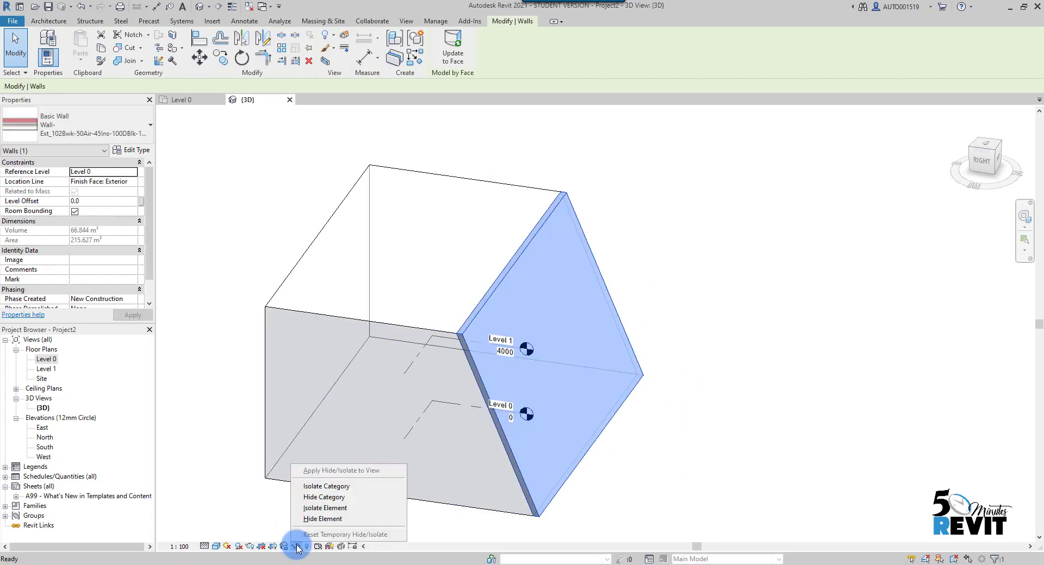
pyautogui.click(307, 519)
pyautogui.click(506, 274)
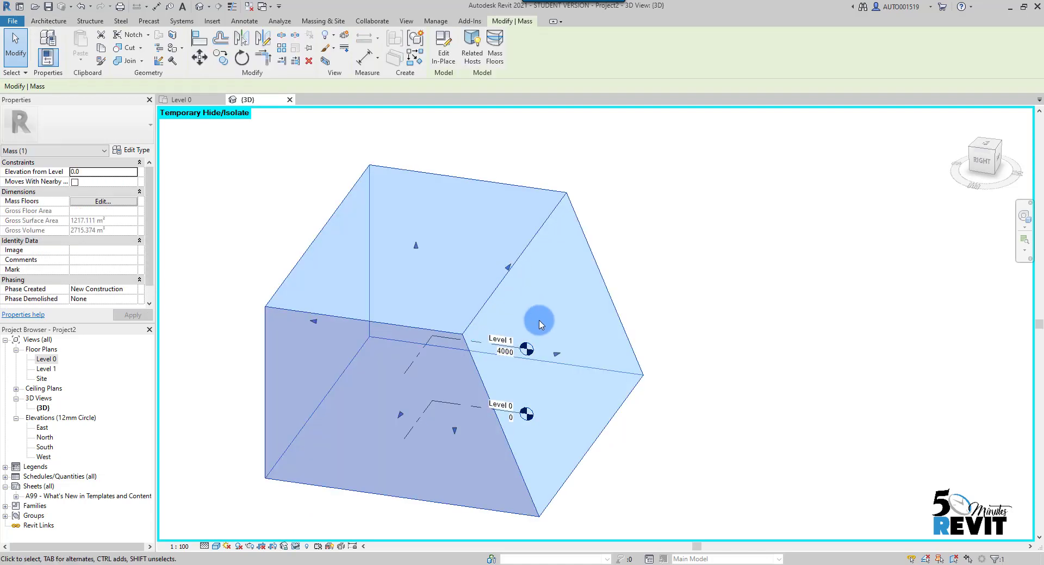
pyautogui.doubleClick(516, 266)
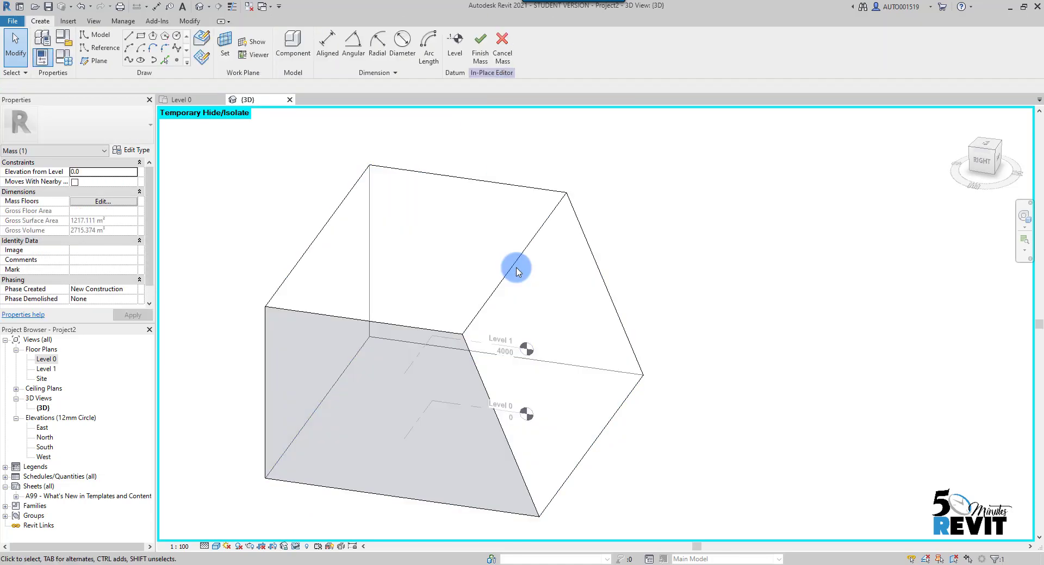
pyautogui.click(513, 266)
pyautogui.moveTo(546, 269); pyautogui.dragTo(718, 401)
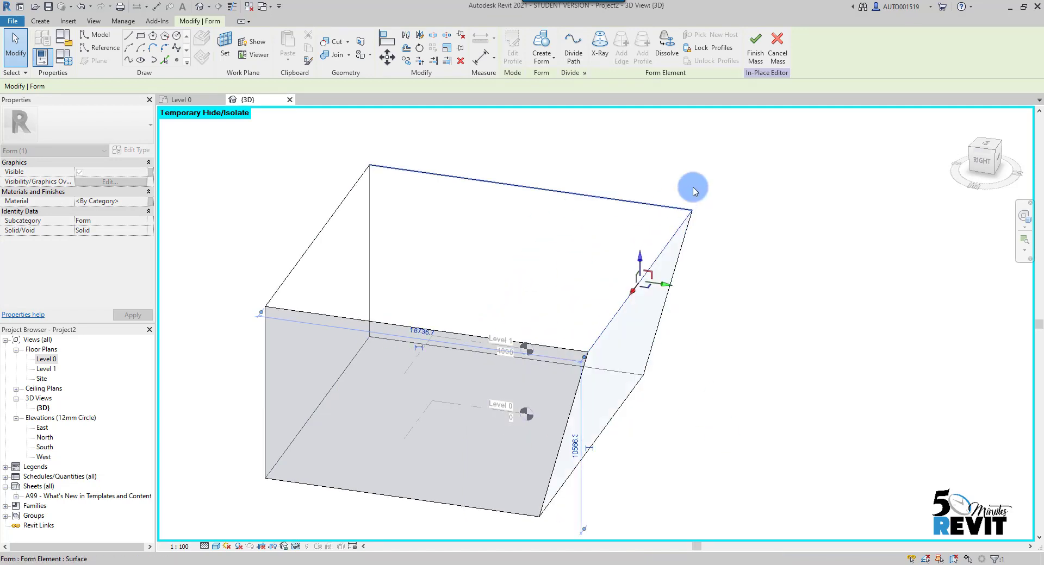
pyautogui.click(755, 48)
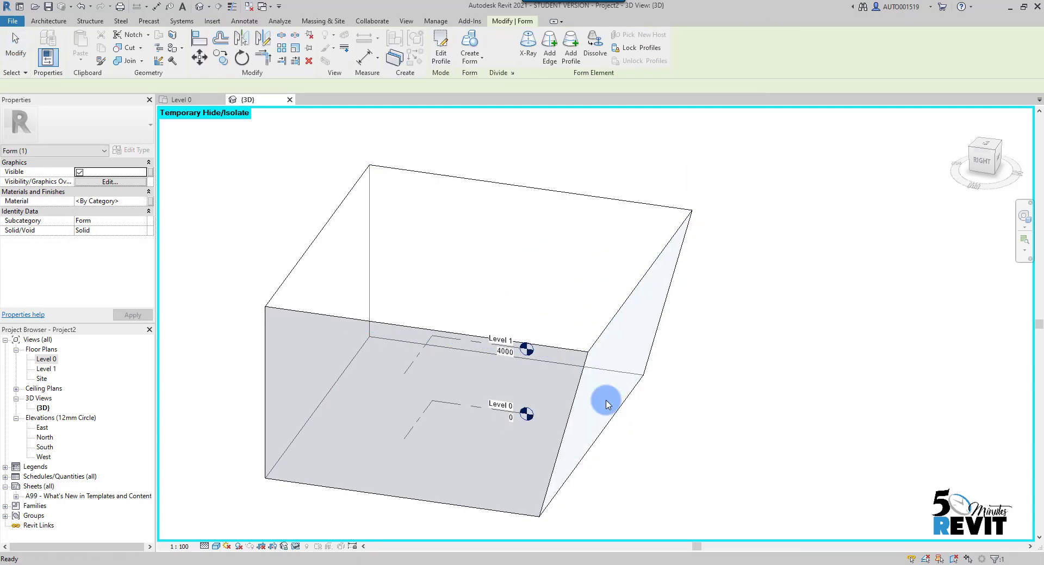
# Unhide the wall and check that it follows the shallower slope.
pyautogui.click(317, 546)
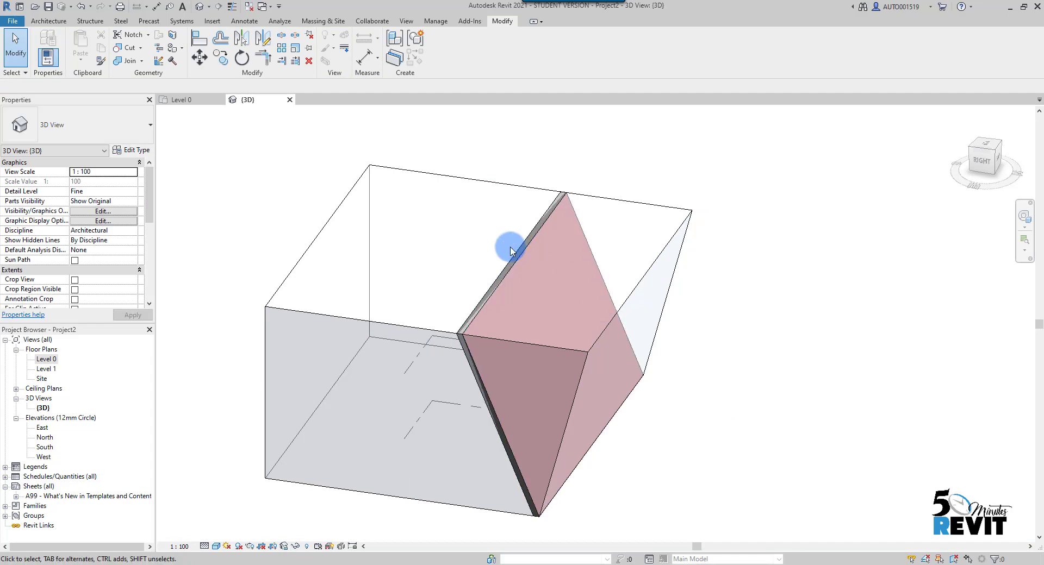
pyautogui.click(519, 249)
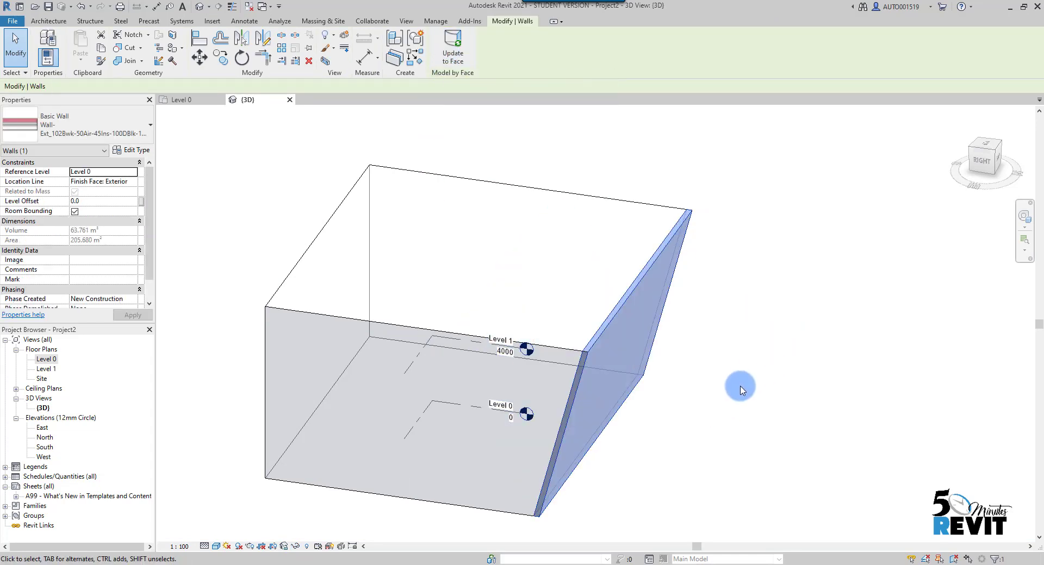
pyautogui.moveTo(740, 389)
pyautogui.keyDown('shift'); pyautogui.mouseDown(button='middle')
pyautogui.moveTo(685, 396)
pyautogui.moveTo(661, 356)
pyautogui.moveTo(720, 396)
pyautogui.moveTo(692, 418)
pyautogui.moveTo(652, 413)
pyautogui.mouseUp(button='middle'); pyautogui.keyUp('shift')
# Open the Level 0 floor plan.
pyautogui.click(52, 361)
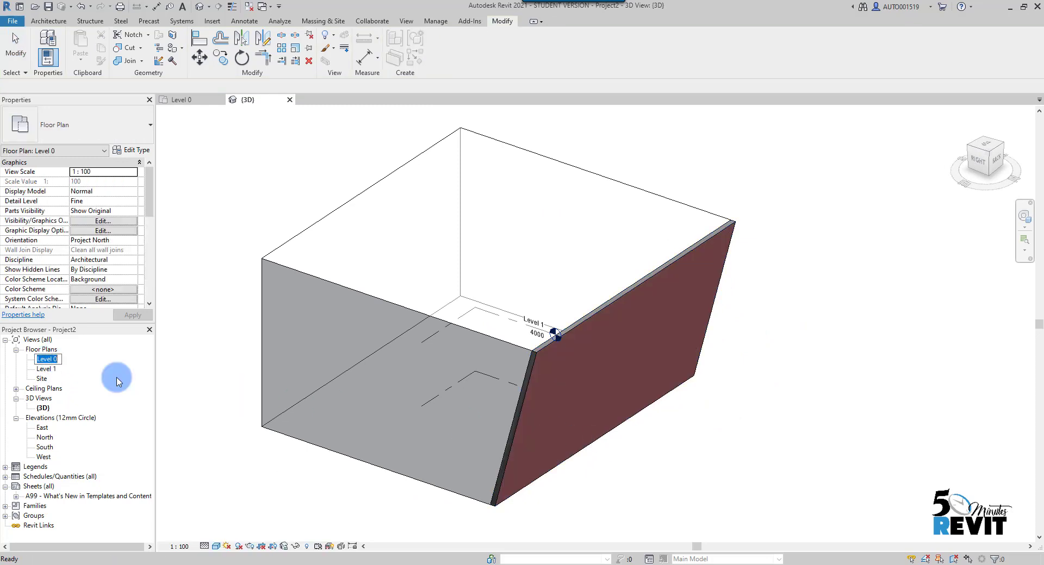
pyautogui.doubleClick(53, 361)
pyautogui.moveTo(440, 434); pyautogui.dragTo(700, 457, button='middle')
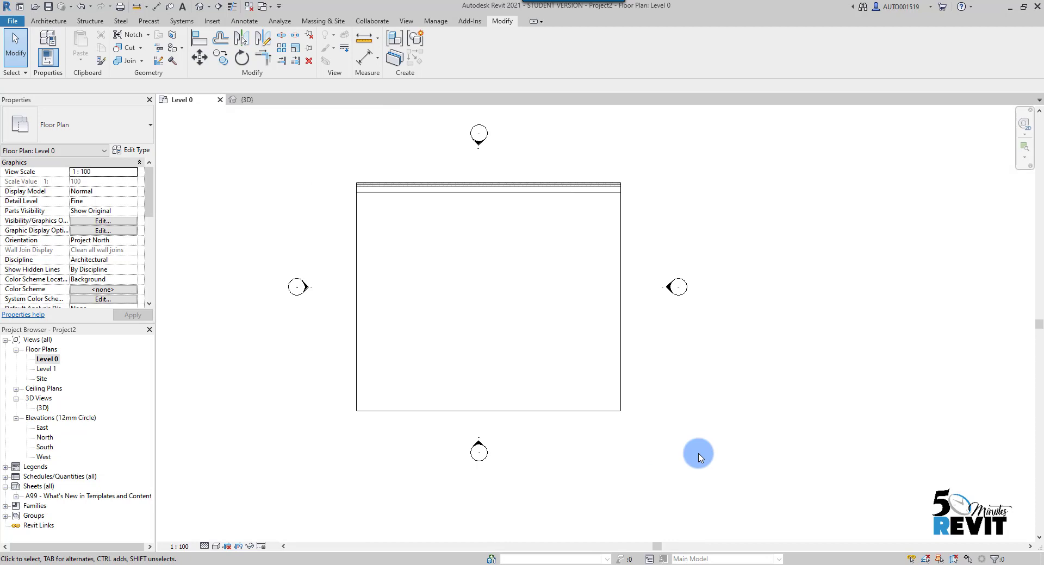
# Draw a 31400-long straight wall below the mass with WA, then view it in 3D.
pyautogui.click(48, 21)
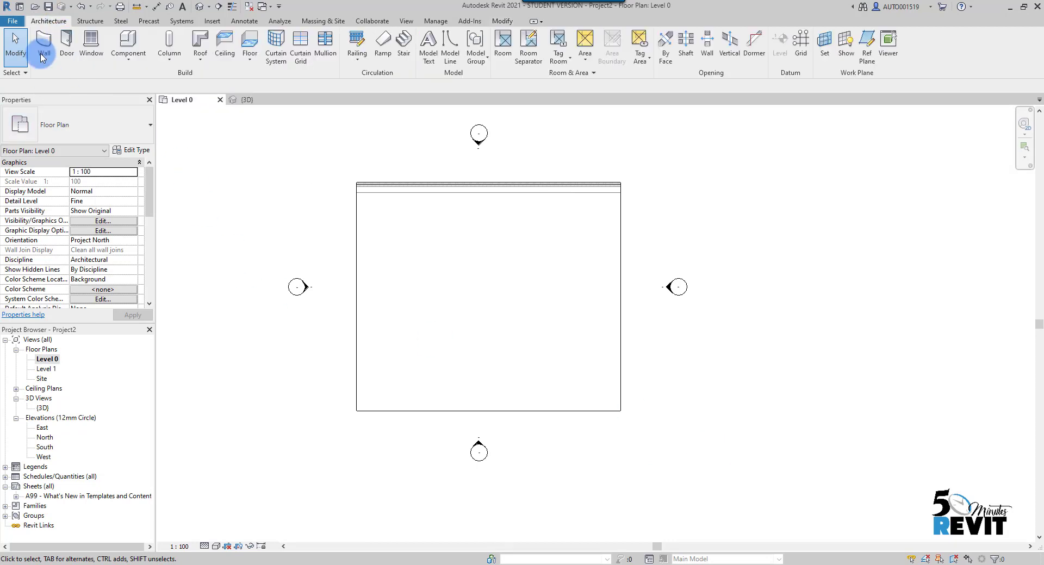
pyautogui.press('w')
pyautogui.press('a')
pyautogui.moveTo(459, 422); pyautogui.dragTo(426, 365, button='middle')
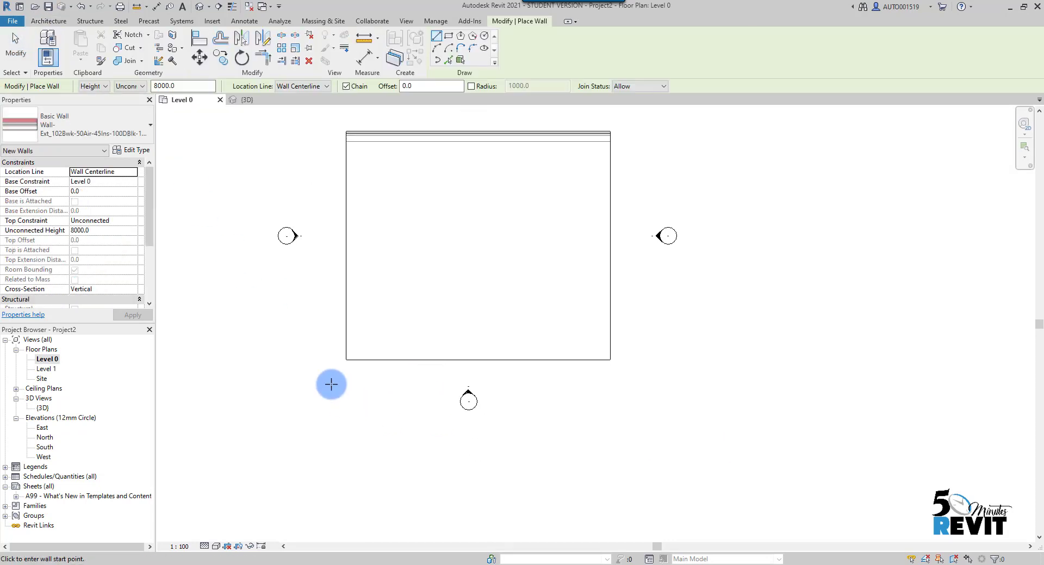
pyautogui.click(300, 380)
pyautogui.click(741, 382)
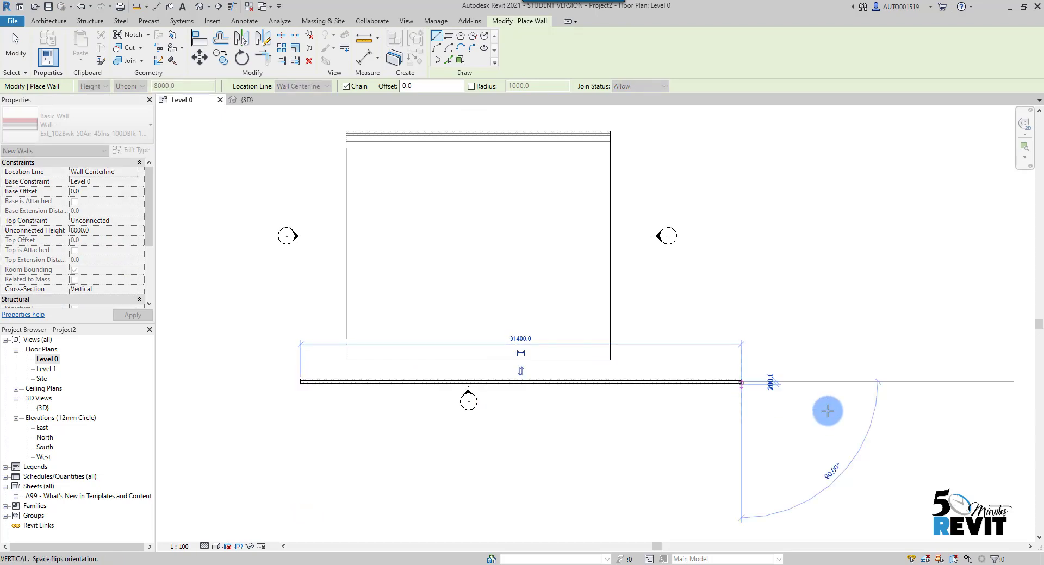
pyautogui.press('Escape')
pyautogui.press('Escape')
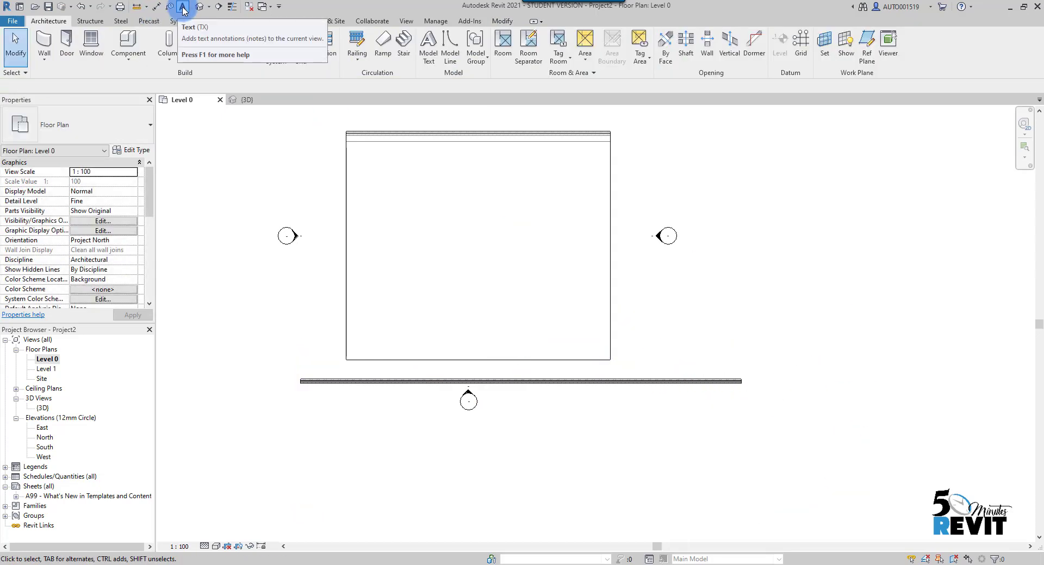
pyautogui.click(198, 9)
pyautogui.moveTo(424, 404)
pyautogui.mouseDown(button='middle')
pyautogui.moveTo(516, 415)
pyautogui.moveTo(559, 407)
pyautogui.moveTo(559, 387)
pyautogui.mouseUp(button='middle')
# Set the straight wall's cross-section to Slanted at 45° from vertical.
pyautogui.click(393, 410)
pyautogui.moveTo(434, 463); pyautogui.dragTo(455, 394, button='middle')
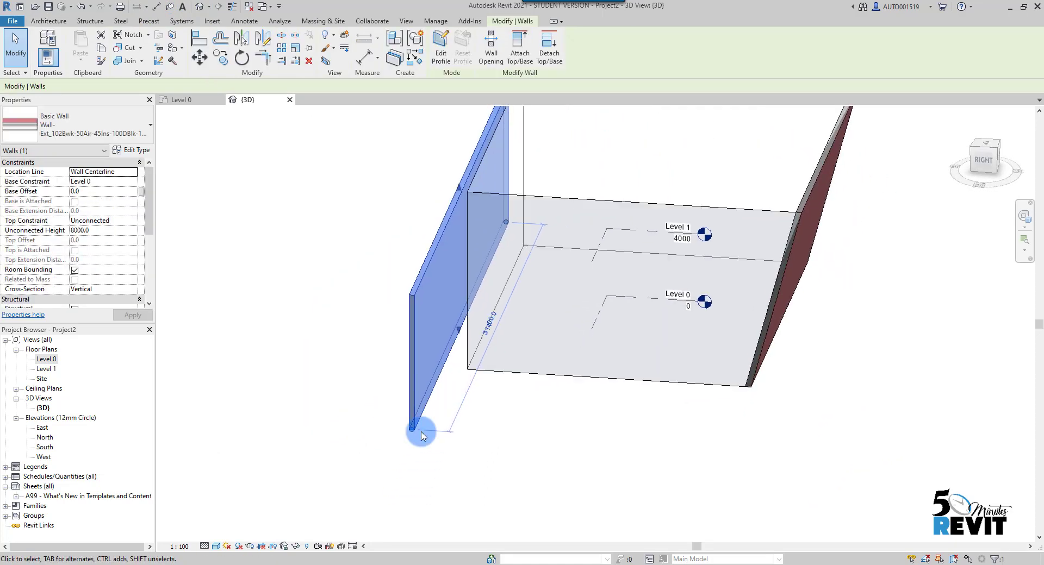
pyautogui.moveTo(152, 220)
pyautogui.mouseDown()
pyautogui.moveTo(153, 259)
pyautogui.moveTo(153, 241)
pyautogui.mouseUp()
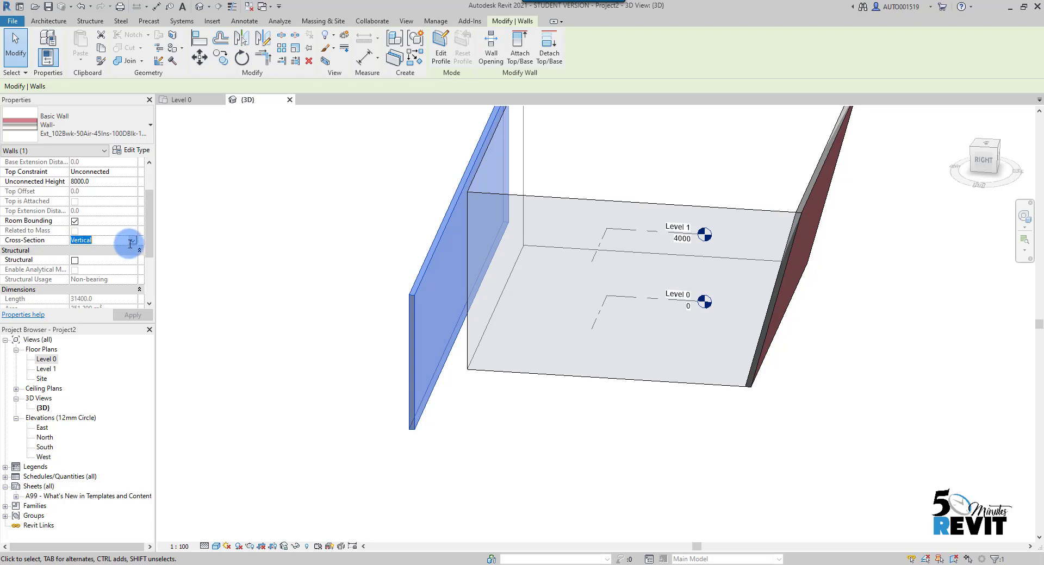
pyautogui.click(130, 242)
pyautogui.click(80, 250)
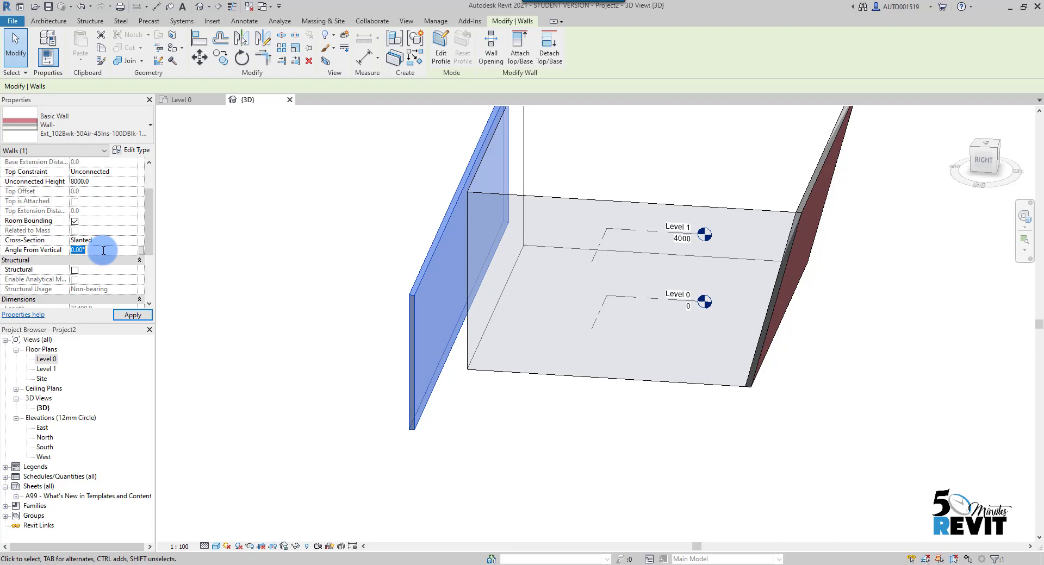
pyautogui.click(133, 316)
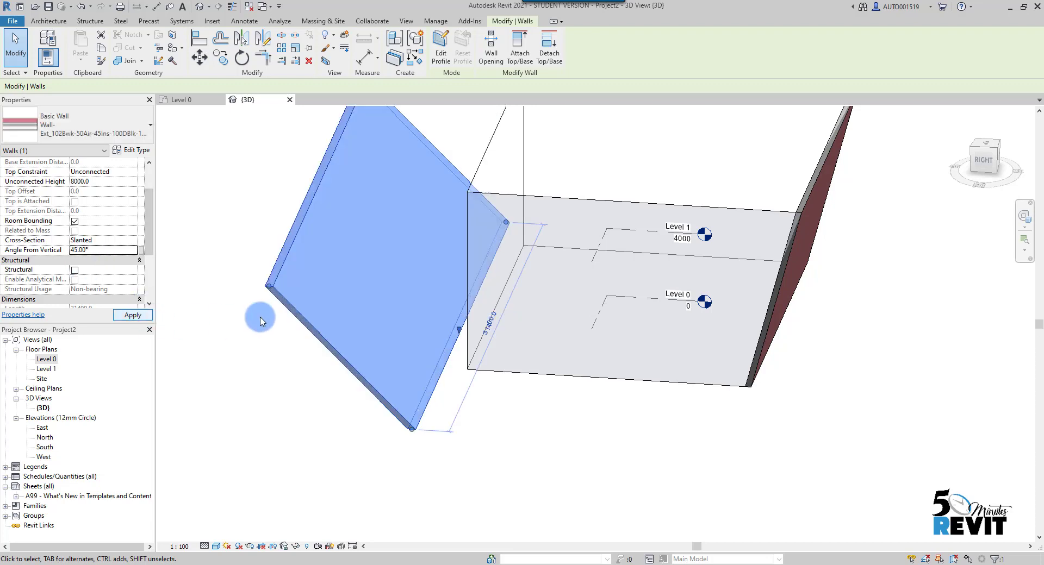
pyautogui.moveTo(323, 420)
pyautogui.keyDown('shift'); pyautogui.mouseDown(button='middle')
pyautogui.moveTo(296, 377)
pyautogui.moveTo(308, 401)
pyautogui.moveTo(433, 418)
pyautogui.moveTo(326, 427)
pyautogui.moveTo(392, 435)
pyautogui.moveTo(363, 441)
pyautogui.moveTo(422, 435)
pyautogui.mouseUp(button='middle'); pyautogui.keyUp('shift')
pyautogui.click(366, 396)
pyautogui.press('Escape')
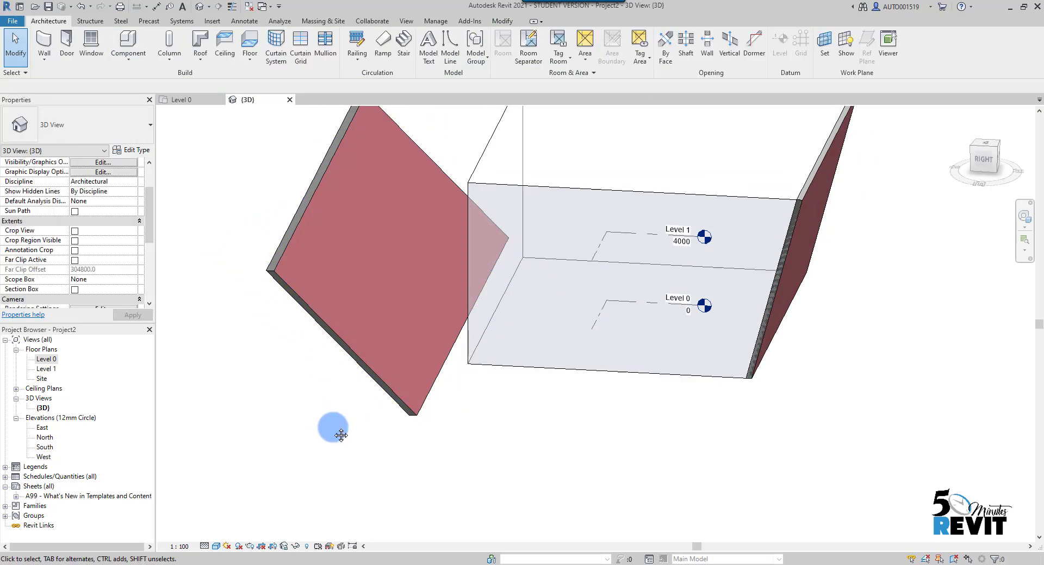
# Place two doors in the slanted wall, one low and one higher up.
pyautogui.moveTo(338, 429)
pyautogui.keyDown('shift'); pyautogui.mouseDown(button='middle')
pyautogui.moveTo(326, 440)
pyautogui.moveTo(285, 385)
pyautogui.mouseUp(button='middle'); pyautogui.keyUp('shift')
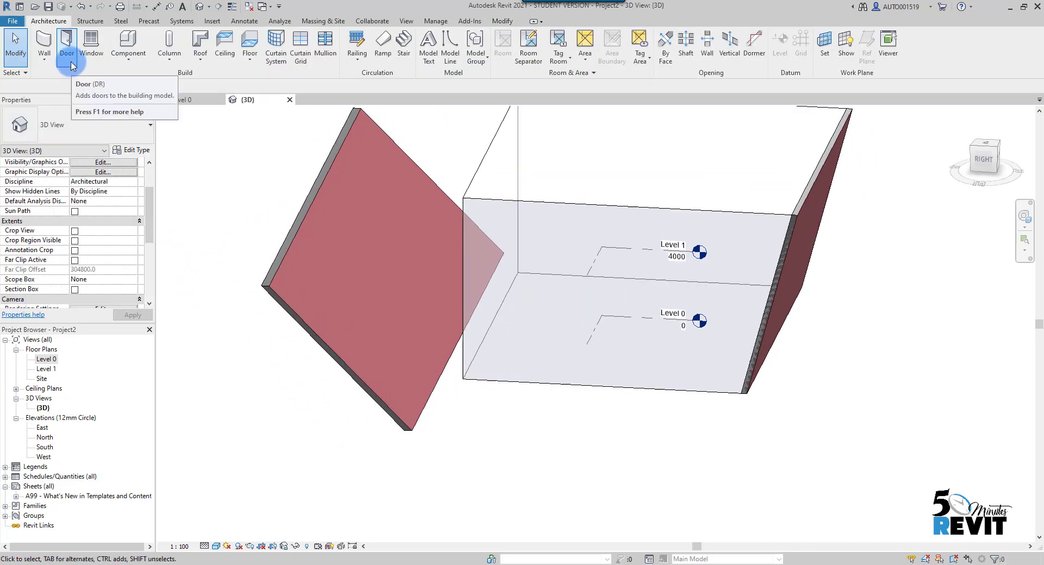
pyautogui.click(66, 44)
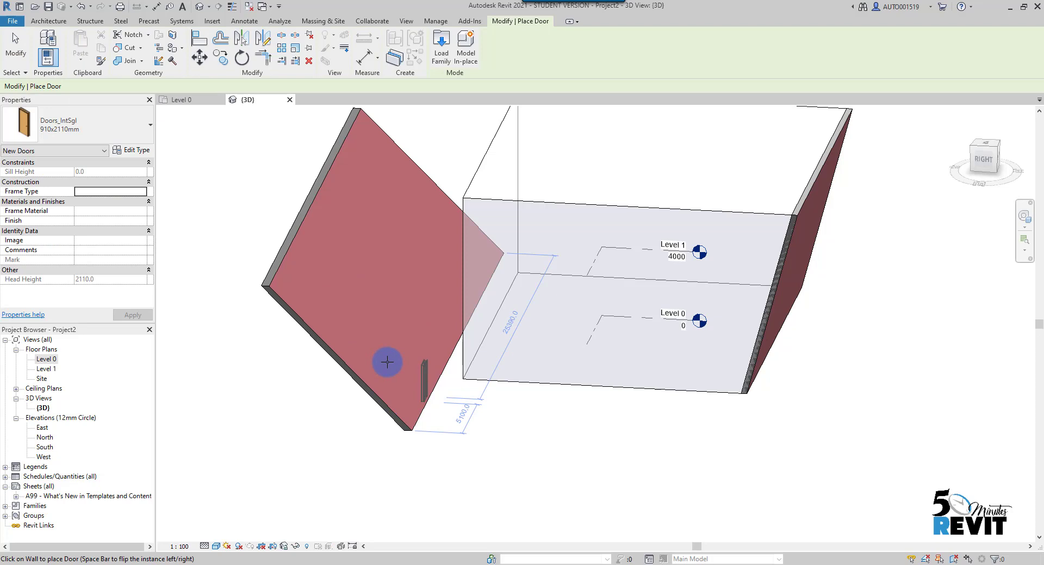
pyautogui.click(424, 380)
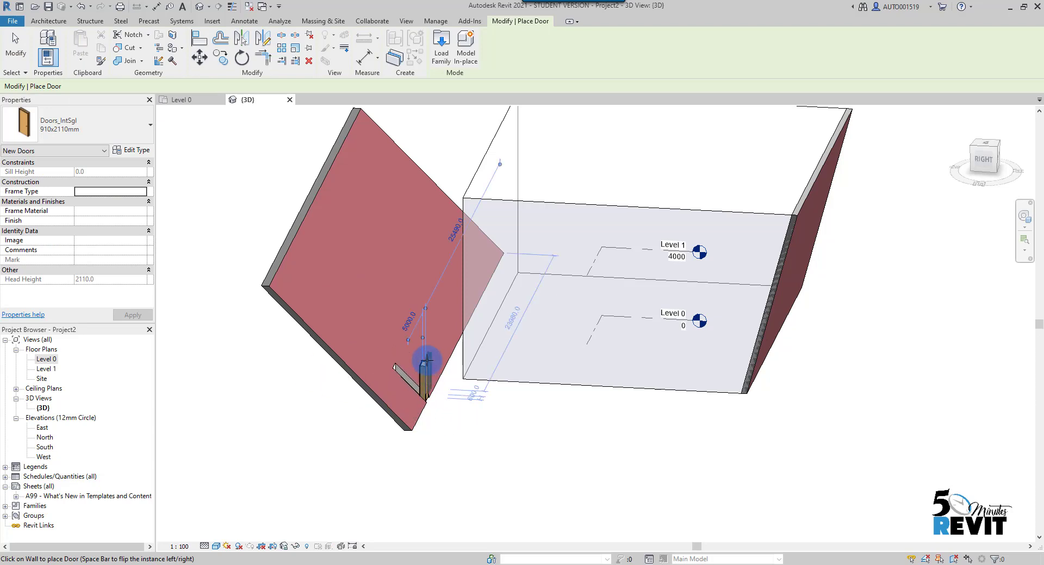
pyautogui.click(447, 334)
pyautogui.click(30, 65)
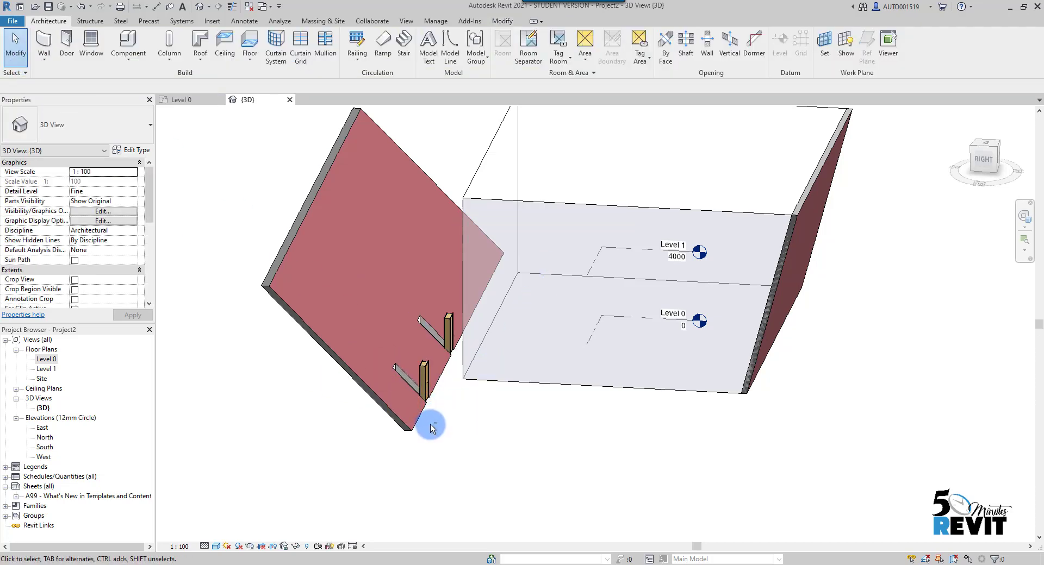
pyautogui.moveTo(431, 424)
pyautogui.keyDown('shift'); pyautogui.mouseDown(button='middle')
pyautogui.moveTo(400, 424)
pyautogui.moveTo(379, 391)
pyautogui.moveTo(484, 419)
pyautogui.moveTo(415, 408)
pyautogui.moveTo(450, 408)
pyautogui.mouseUp(button='middle'); pyautogui.keyUp('shift')
# Set the lower door's orientation to Slanted.
pyautogui.scroll(3, 490, 413)
pyautogui.scroll(1, 490, 392)
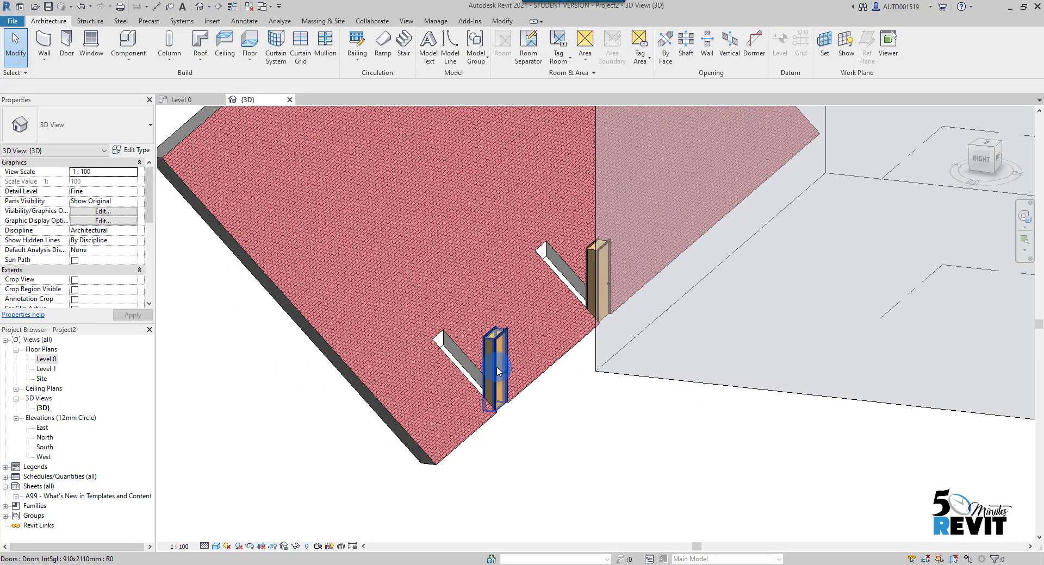
pyautogui.click(497, 366)
pyautogui.moveTo(481, 438); pyautogui.dragTo(460, 446, button='middle')
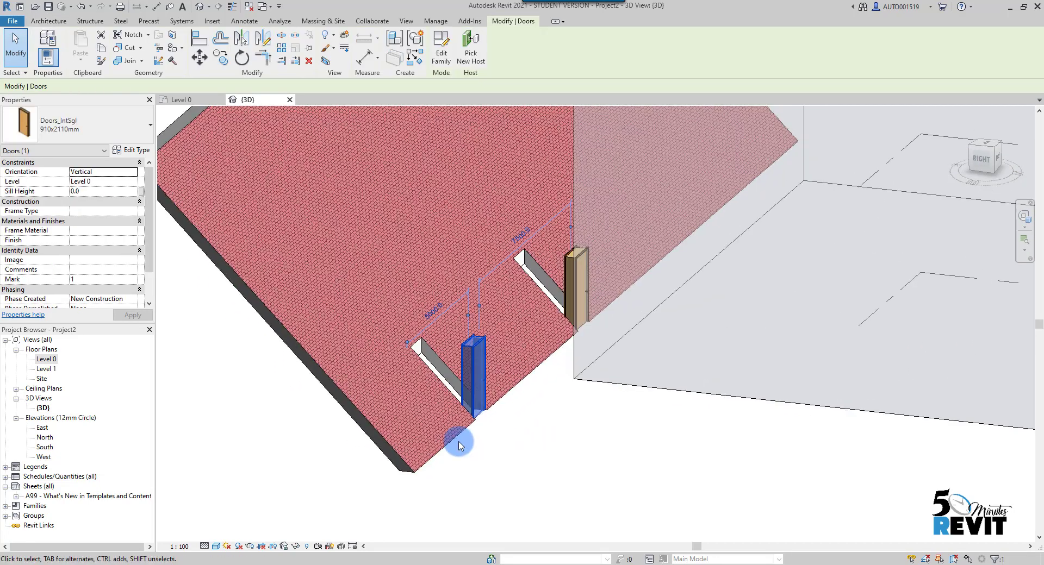
pyautogui.scroll(-2, 458, 446)
pyautogui.scroll(-1, 424, 441)
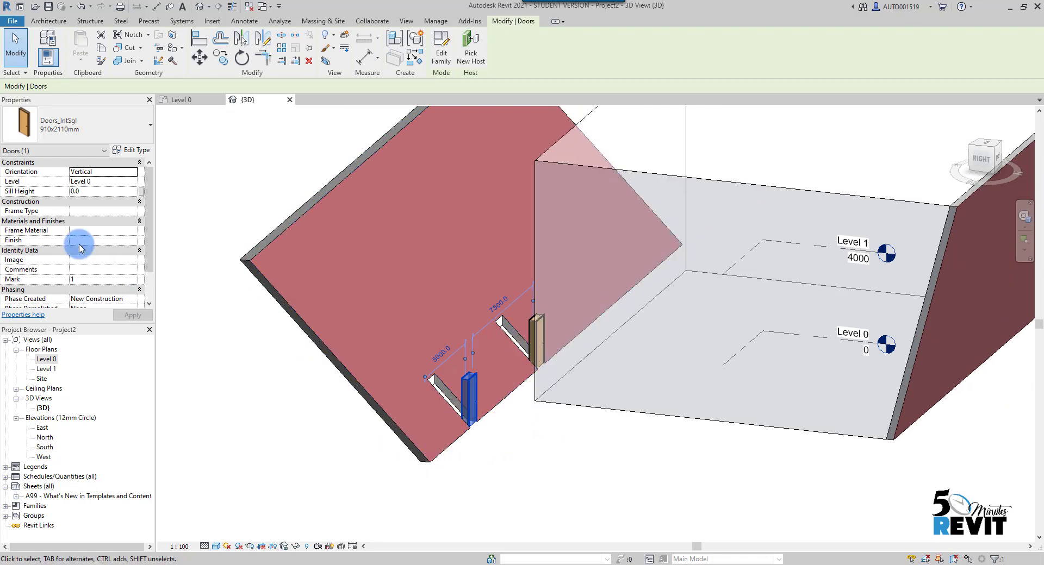
pyautogui.click(67, 172)
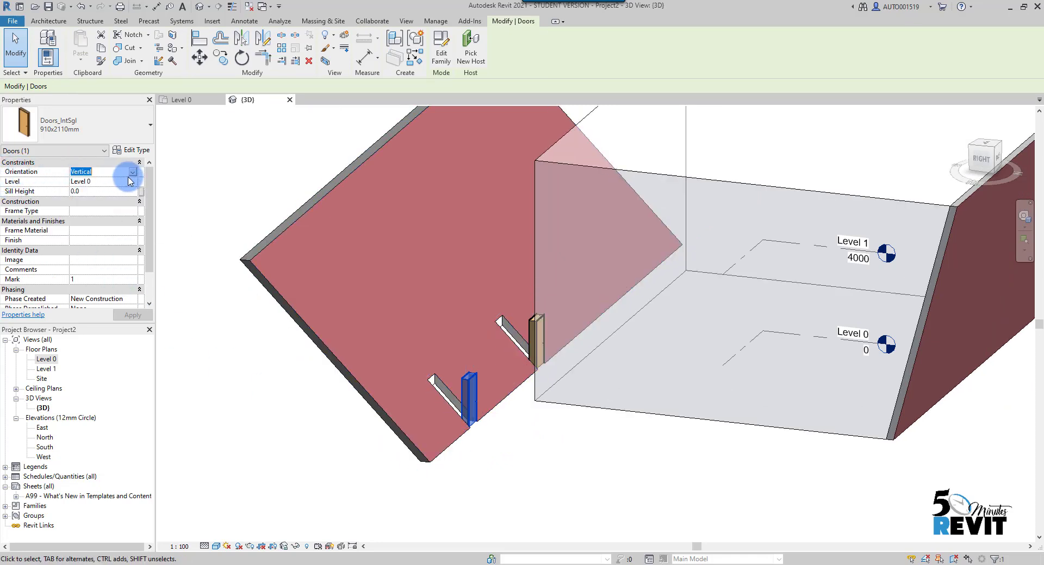
pyautogui.click(89, 190)
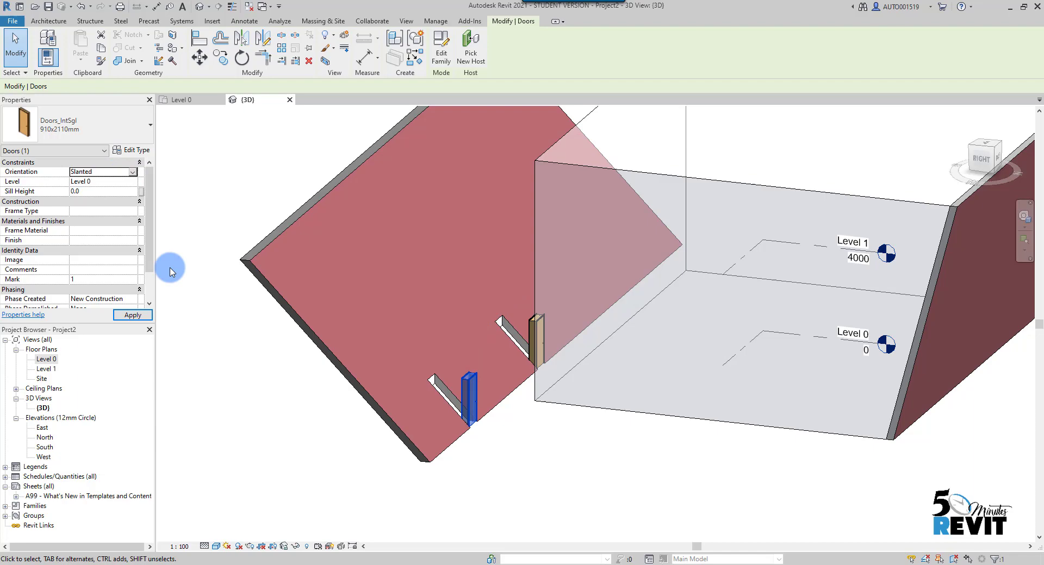
pyautogui.click(462, 461)
pyautogui.scroll(3, 474, 435)
pyautogui.scroll(1, 474, 435)
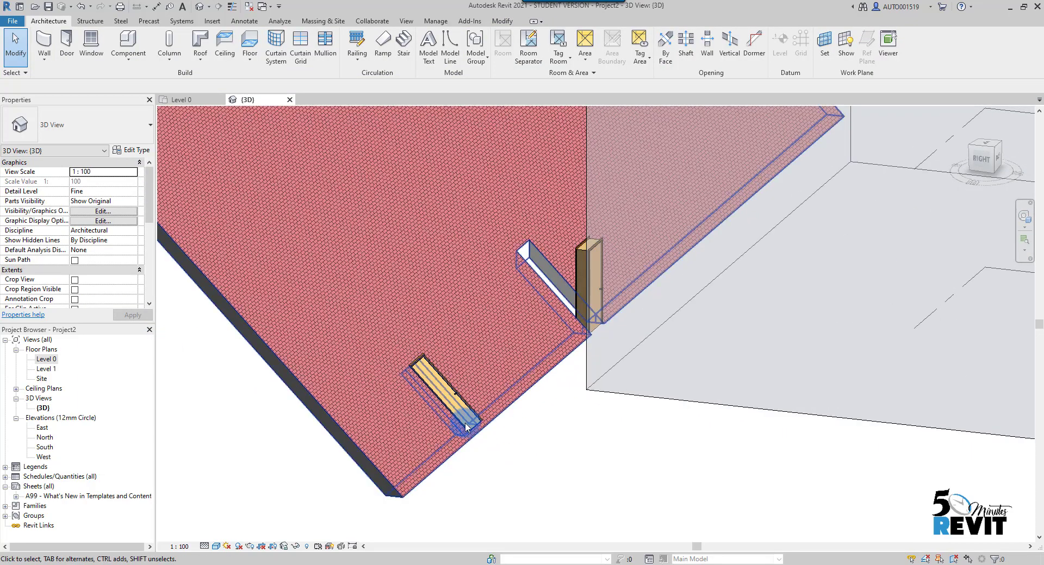
# Set the second, upright door's orientation to Slanted so it lies flush with the wall.
pyautogui.moveTo(486, 431); pyautogui.dragTo(494, 415, button='middle')
pyautogui.click(488, 413)
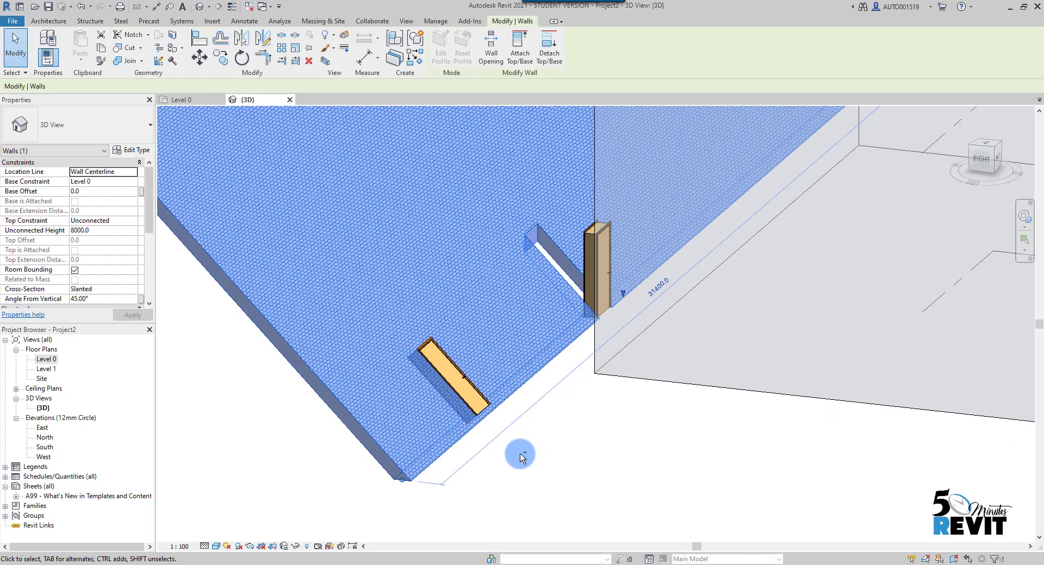
pyautogui.scroll(2, 517, 454)
pyautogui.moveTo(587, 446)
pyautogui.mouseDown(button='middle')
pyautogui.moveTo(591, 473)
pyautogui.moveTo(626, 480)
pyautogui.mouseUp(button='middle')
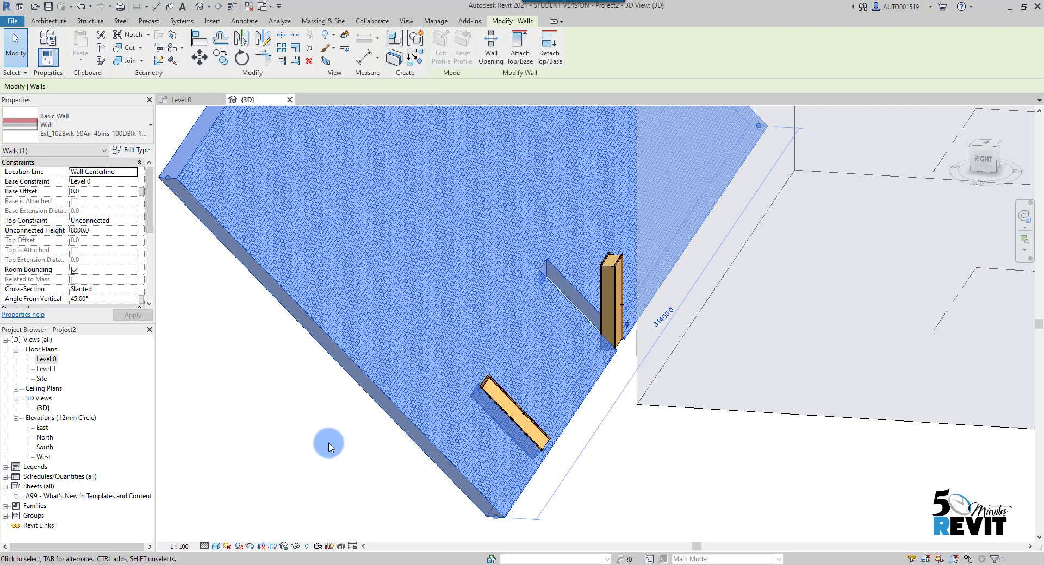
pyautogui.click(327, 442)
pyautogui.click(612, 325)
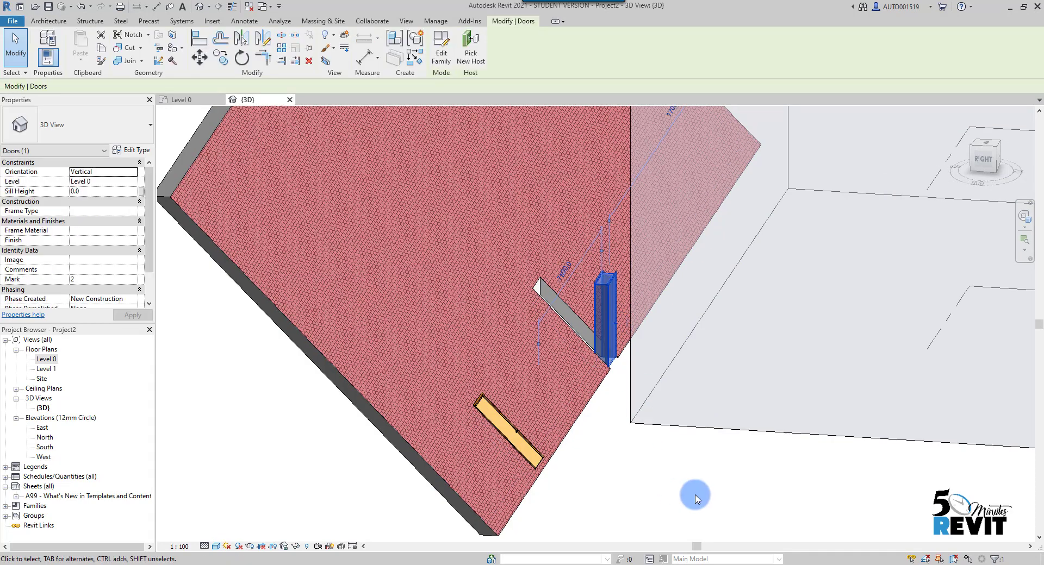
pyautogui.click(141, 172)
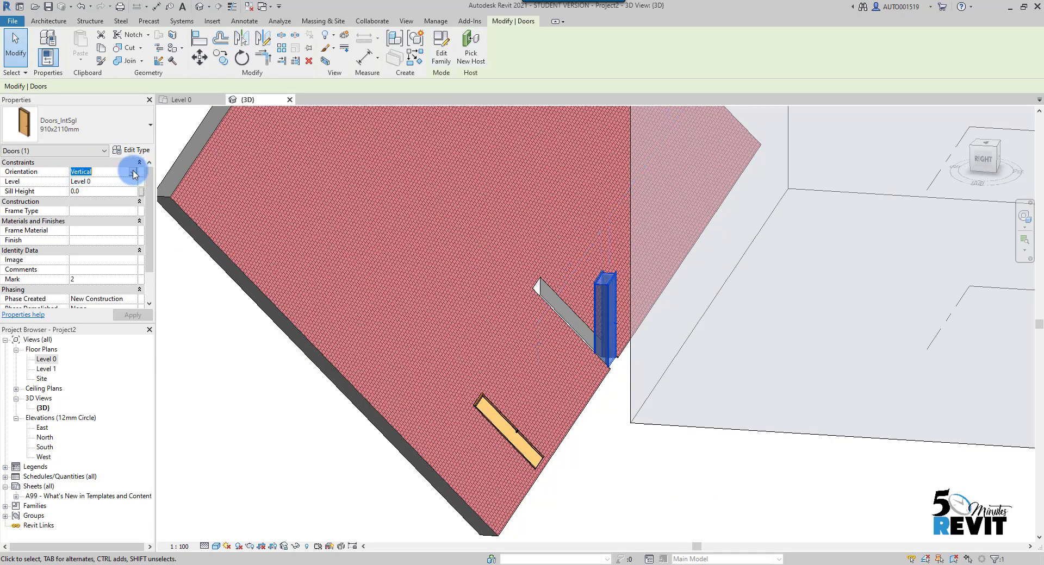
pyautogui.click(99, 190)
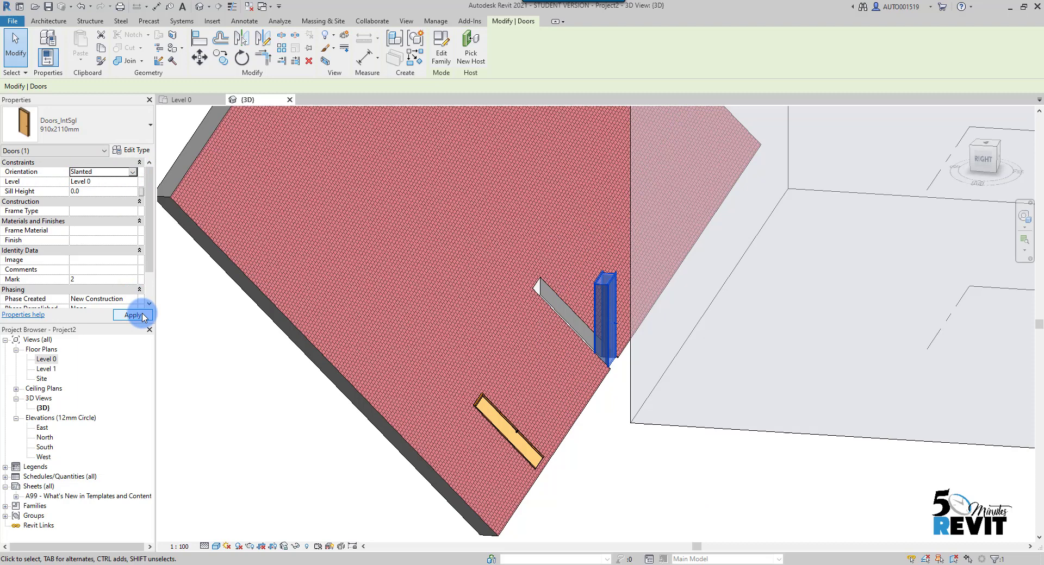
pyautogui.click(144, 316)
pyautogui.click(624, 450)
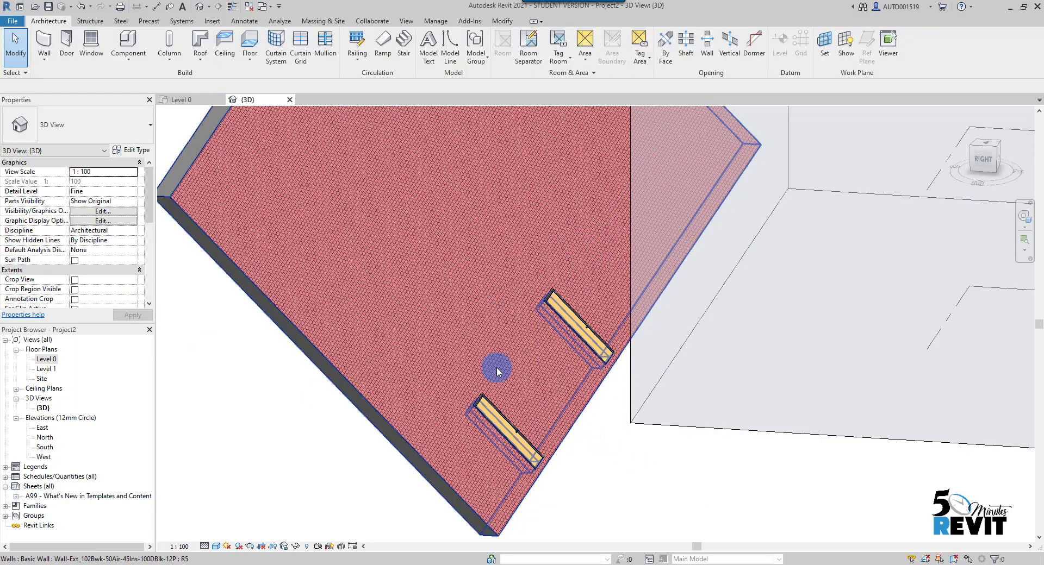
pyautogui.scroll(-3, 363, 268)
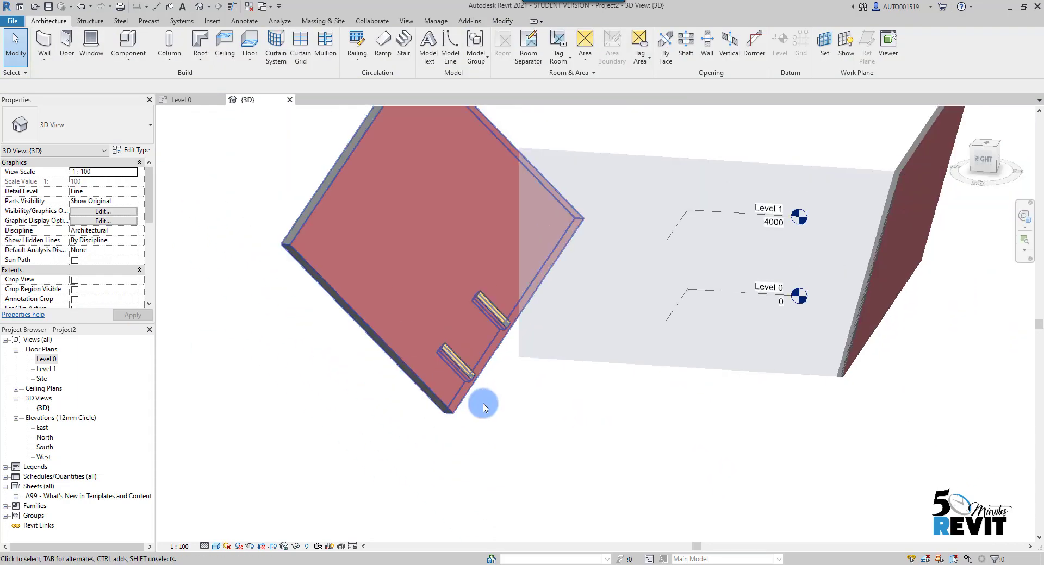
pyautogui.moveTo(483, 407); pyautogui.dragTo(385, 380, button='middle')
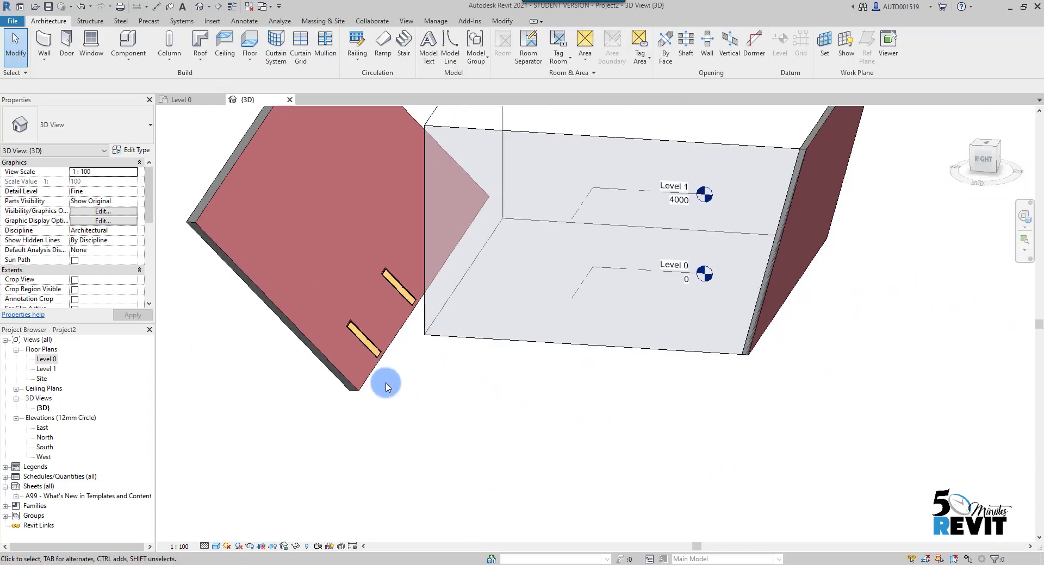
# On Level 0, begin an elliptical wall right of the box, then cancel it.
pyautogui.doubleClick(52, 361)
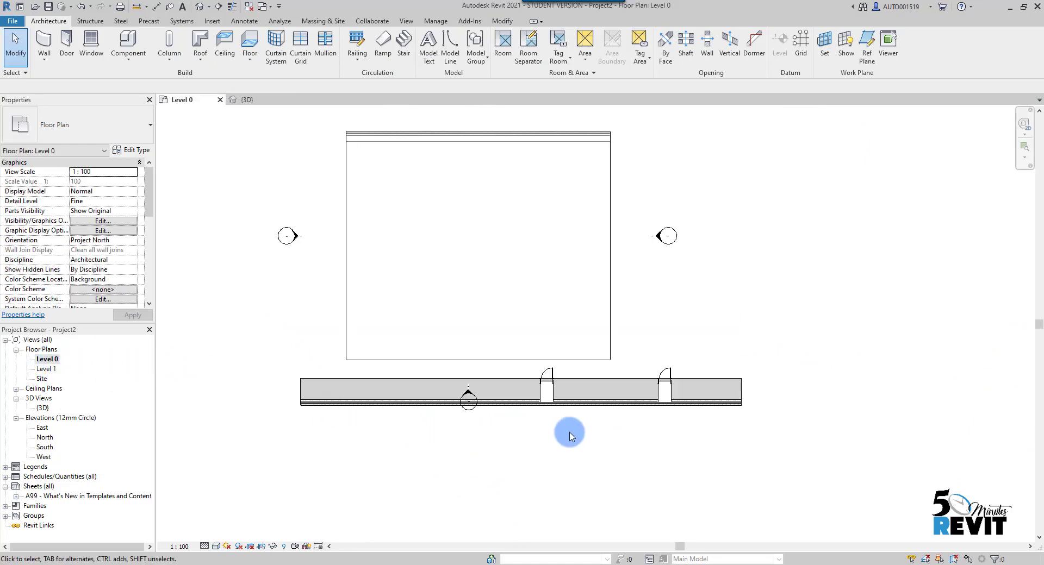
pyautogui.moveTo(568, 430)
pyautogui.mouseDown(button='middle')
pyautogui.moveTo(424, 422)
pyautogui.moveTo(609, 466)
pyautogui.moveTo(568, 476)
pyautogui.mouseUp(button='middle')
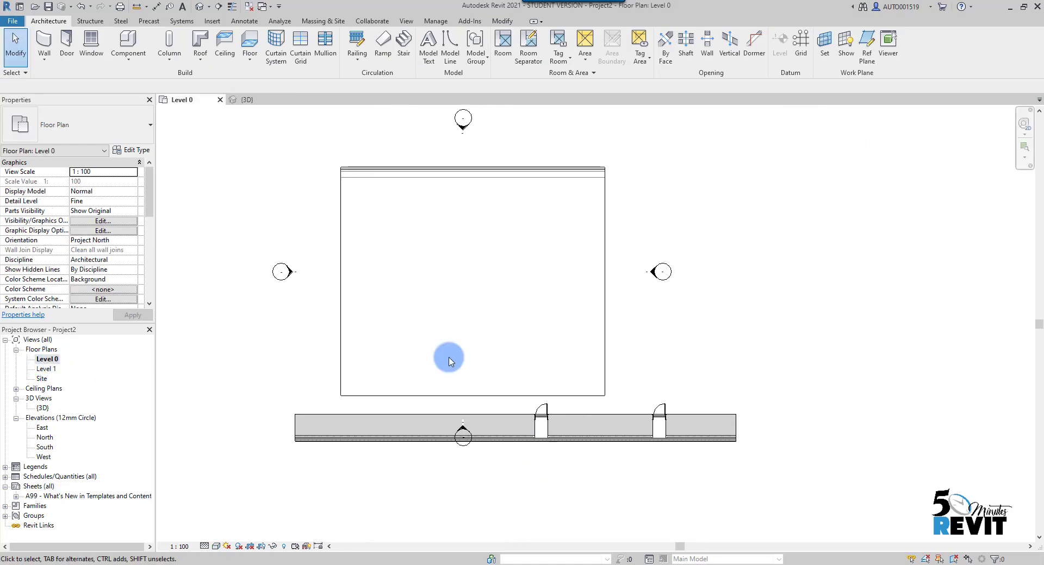
pyautogui.click(48, 53)
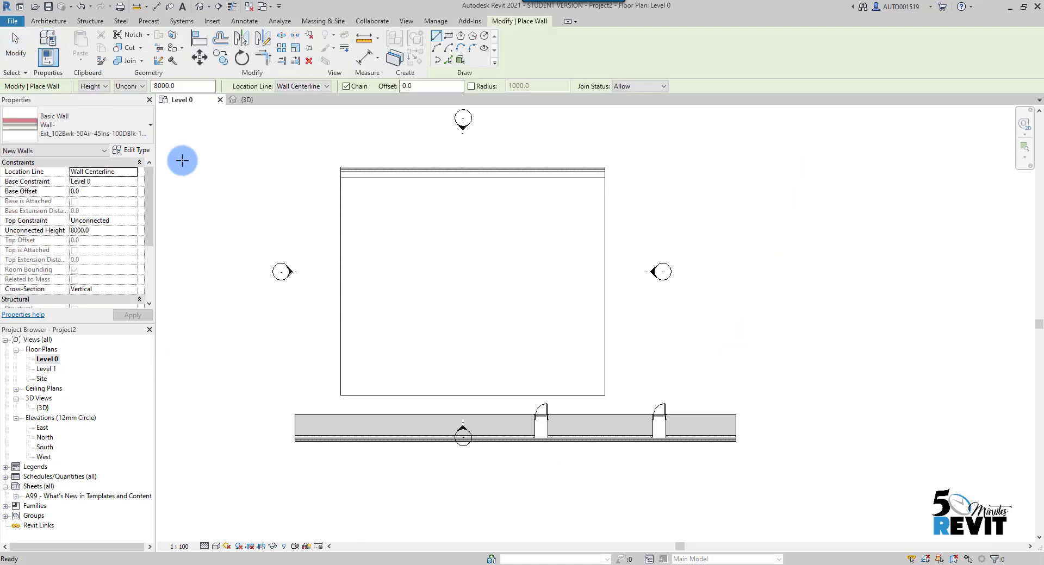
pyautogui.scroll(-1, 544, 202)
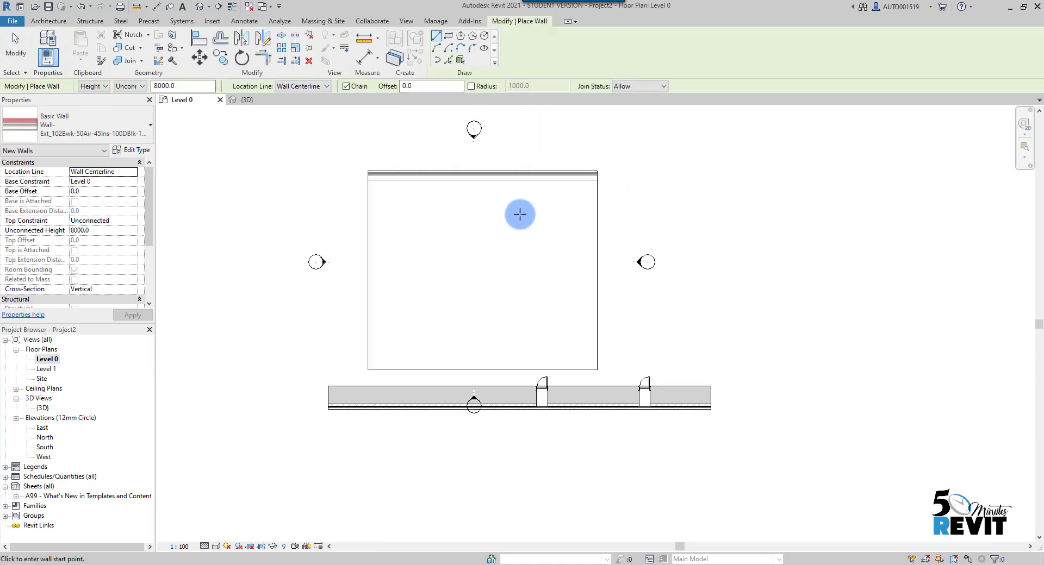
pyautogui.moveTo(519, 214); pyautogui.dragTo(490, 245, button='middle')
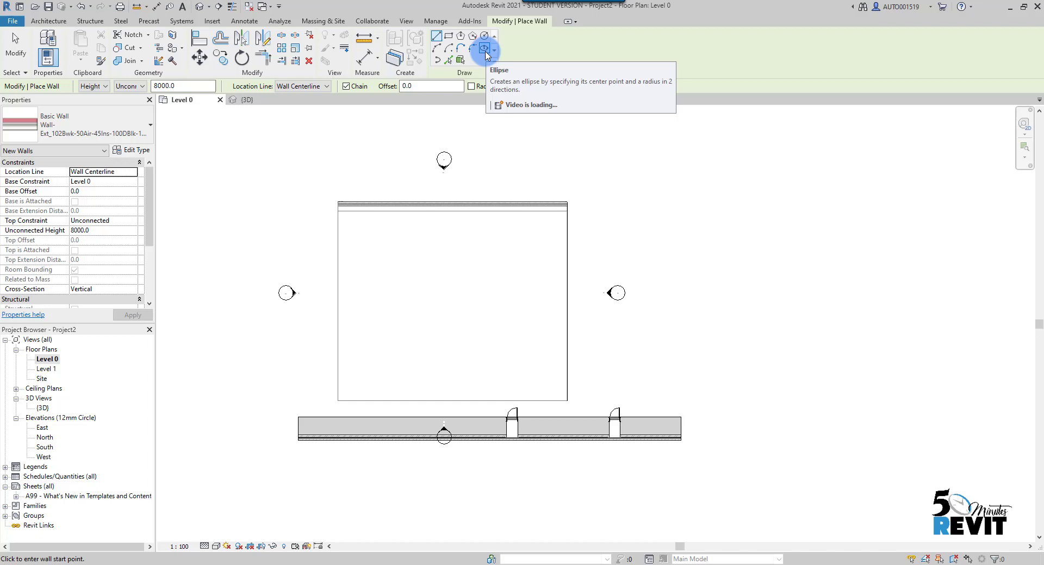
pyautogui.click(484, 49)
pyautogui.moveTo(680, 334); pyautogui.dragTo(549, 308, button='middle')
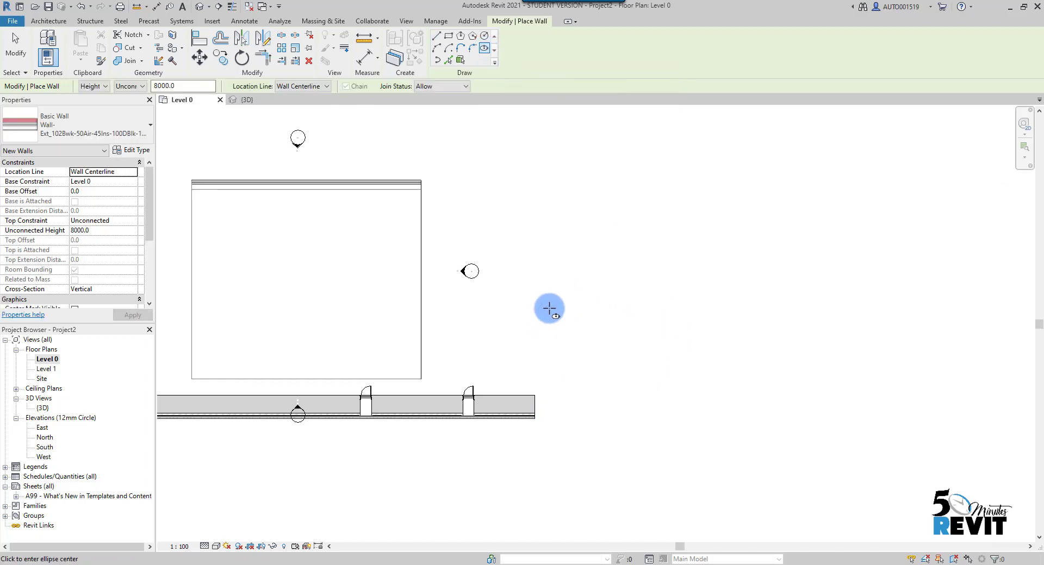
pyautogui.click(563, 257)
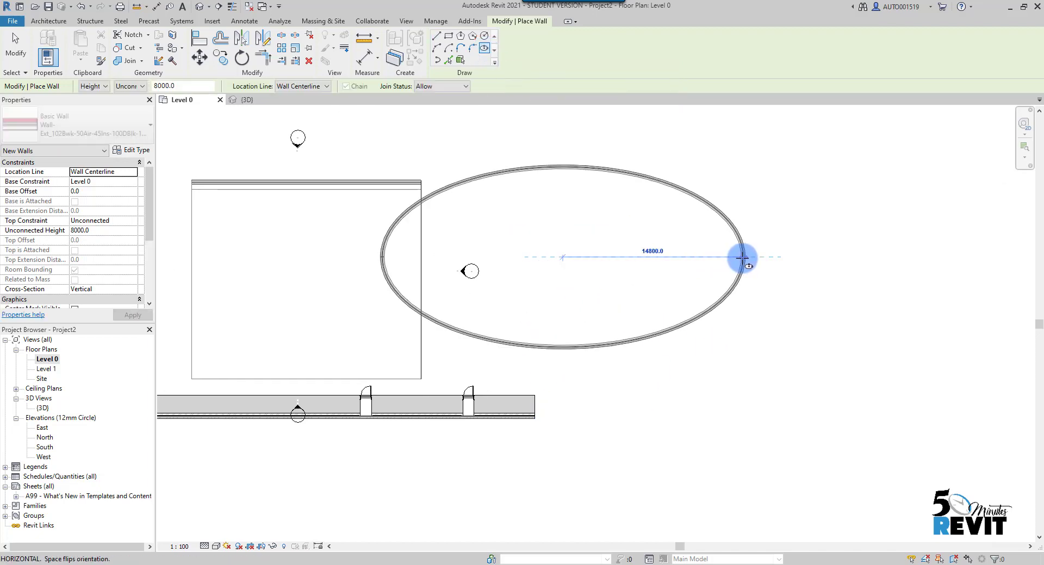
pyautogui.click(742, 258)
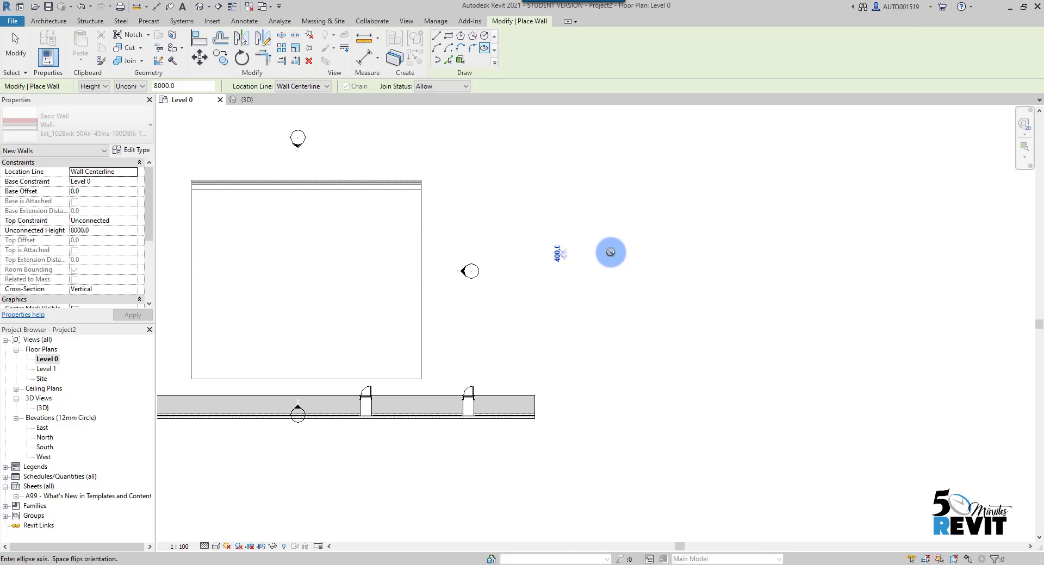
pyautogui.press('Escape')
pyautogui.press('Escape')
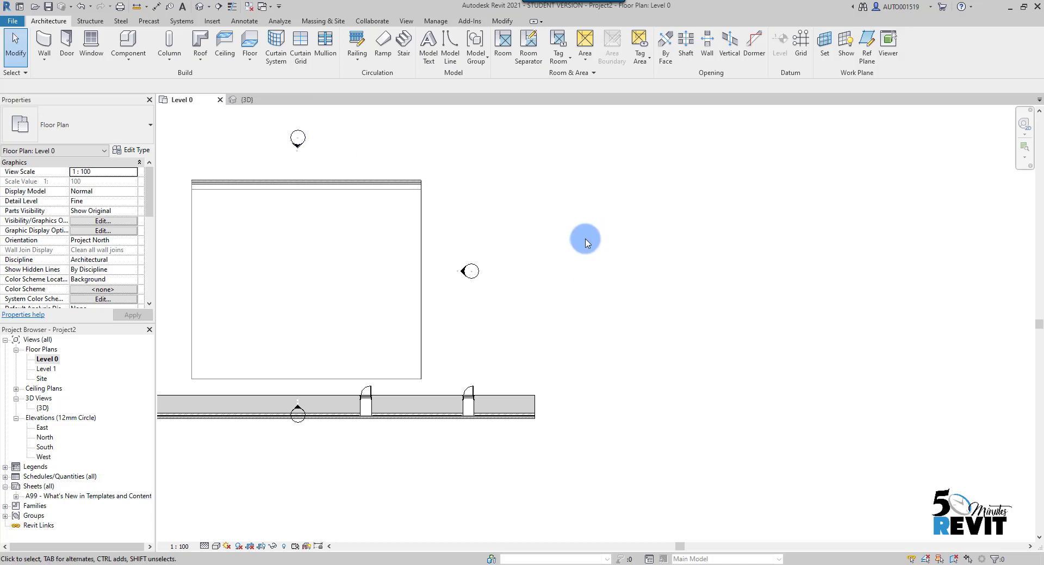
# Redraw the elliptical wall with 7000 and 3800 radii beside the box.
pyautogui.press('w')
pyautogui.press('a')
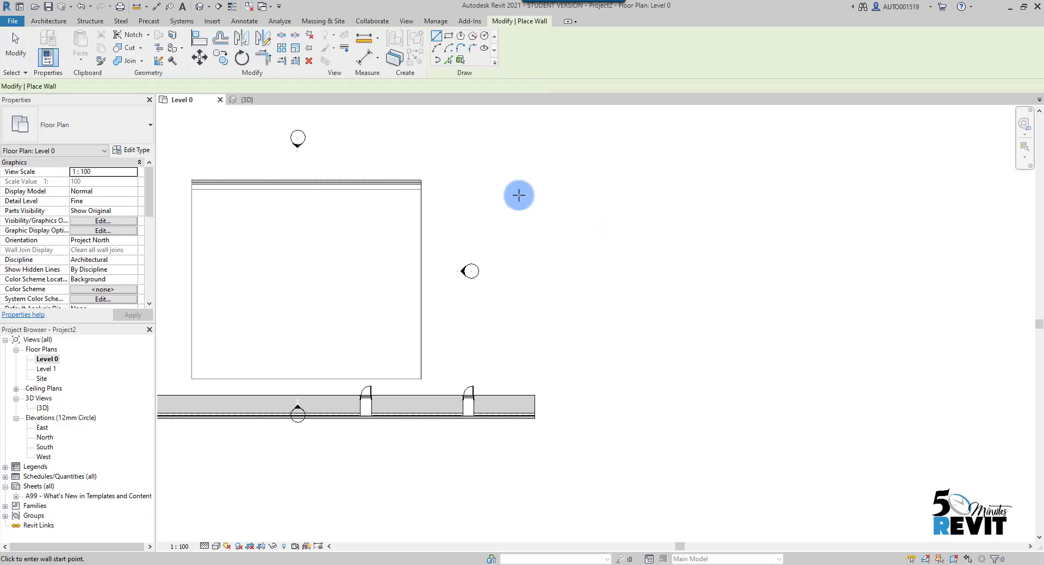
pyautogui.click(484, 53)
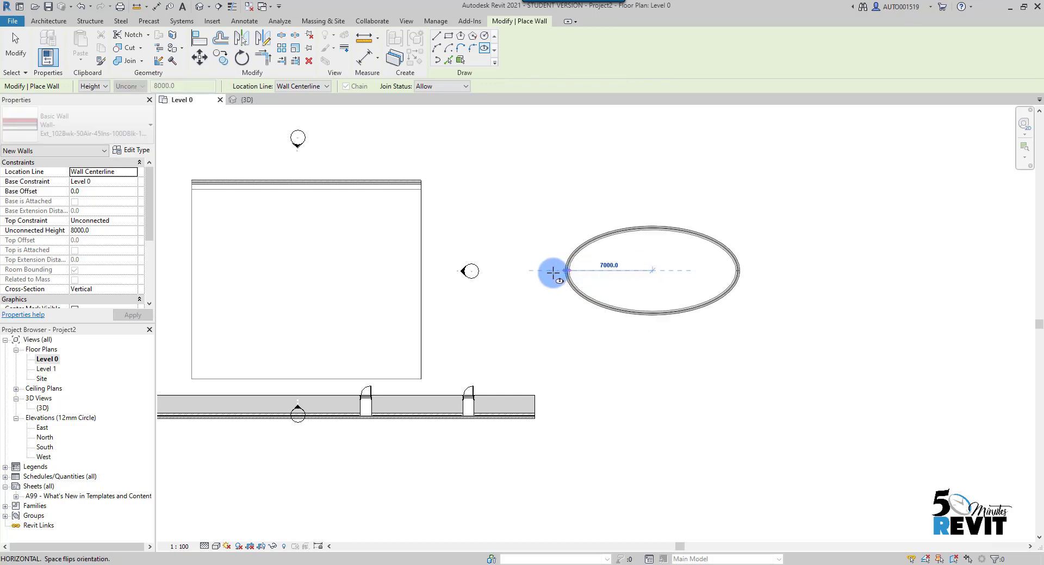
pyautogui.click(550, 272)
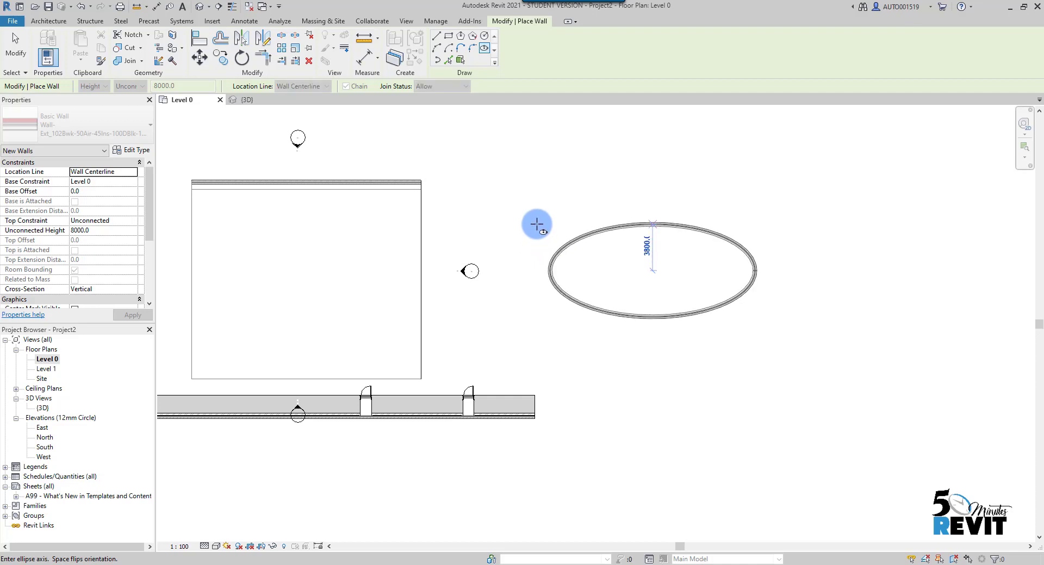
pyautogui.click(536, 224)
pyautogui.press('Escape')
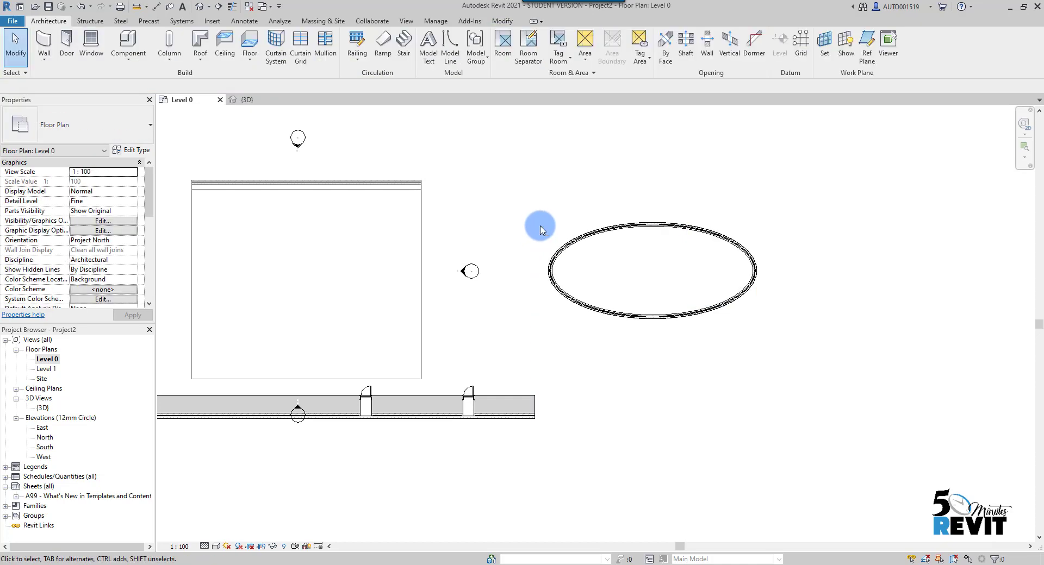
# In the 3D view, Tab-select both halves of the elliptical wall.
pyautogui.click(200, 7)
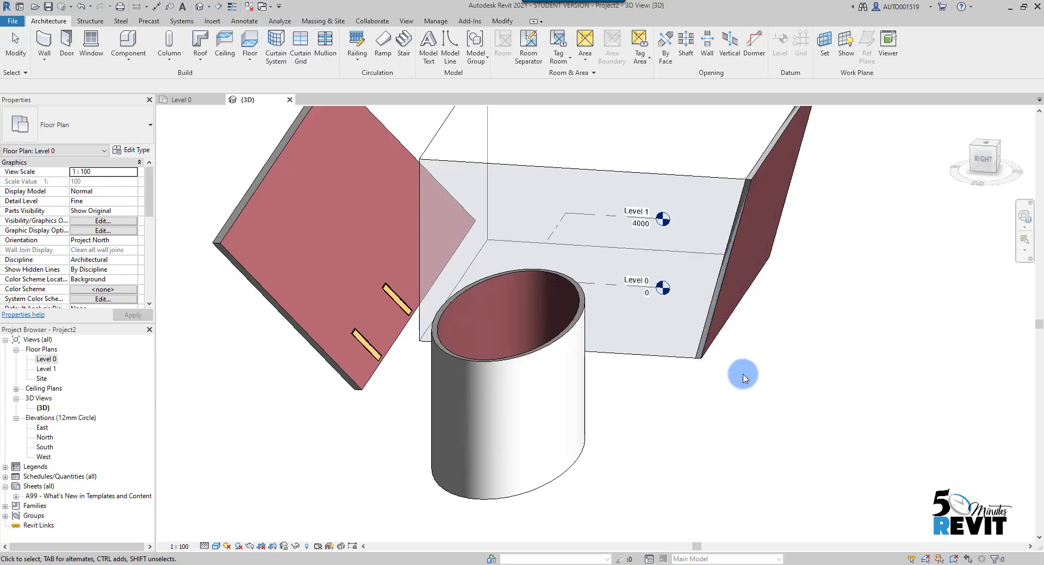
pyautogui.press('Tab')
pyautogui.click(540, 350)
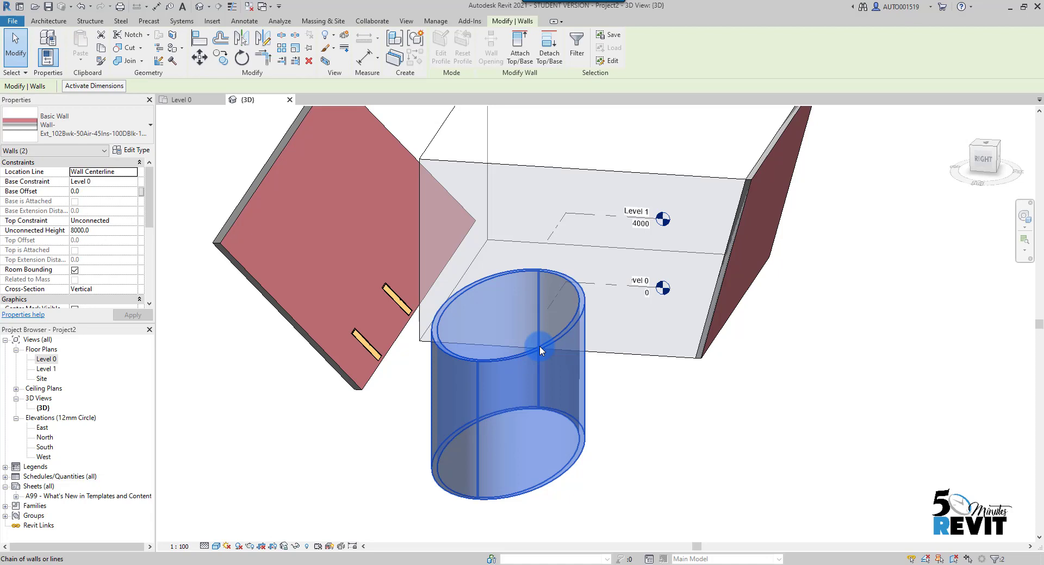
pyautogui.click(653, 418)
pyautogui.moveTo(604, 431)
pyautogui.keyDown('shift'); pyautogui.mouseDown(button='middle')
pyautogui.moveTo(598, 474)
pyautogui.moveTo(634, 322)
pyautogui.moveTo(690, 389)
pyautogui.moveTo(683, 403)
pyautogui.mouseUp(button='middle'); pyautogui.keyUp('shift')
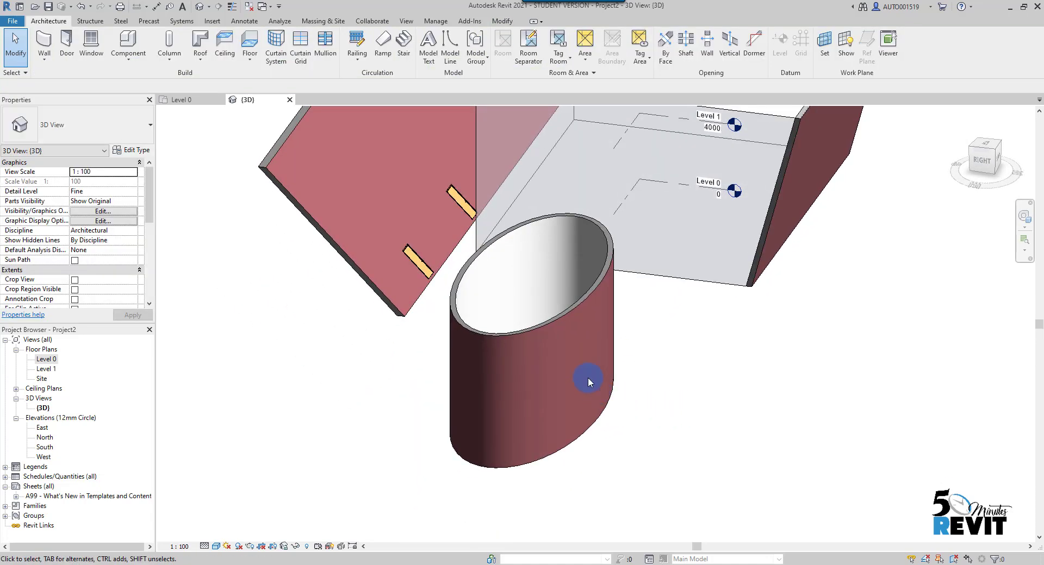
pyautogui.press('Tab')
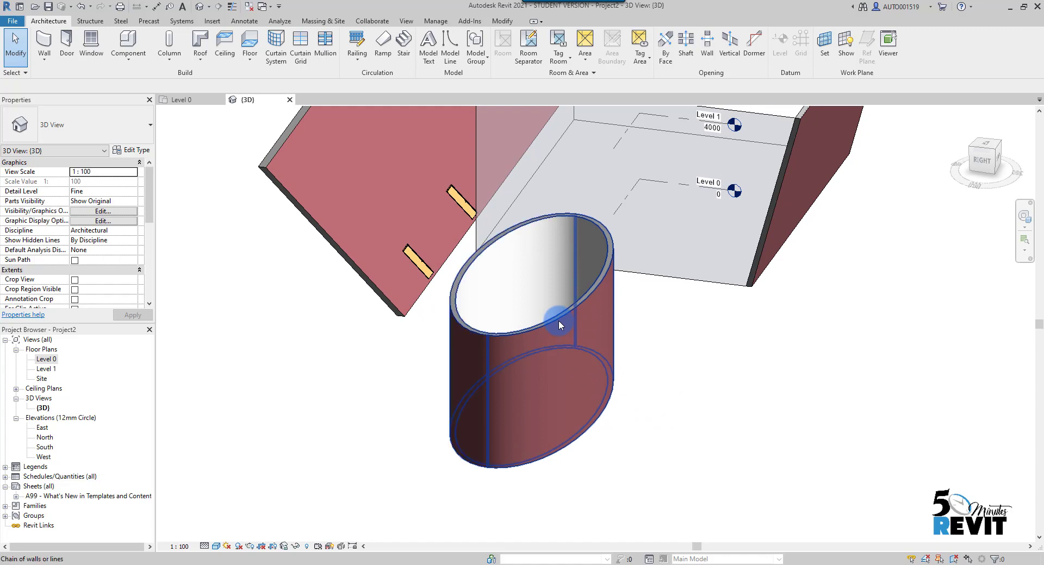
pyautogui.click(559, 320)
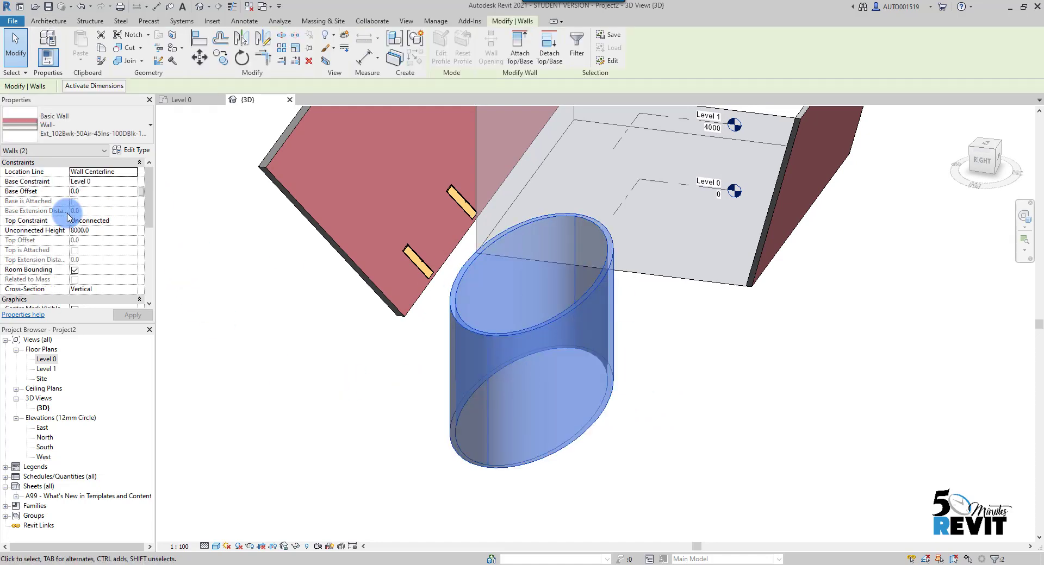
# Set the elliptical wall's cross-section to Slanted, 25° from vertical.
pyautogui.moveTo(148, 209); pyautogui.dragTo(152, 227)
pyautogui.click(112, 224)
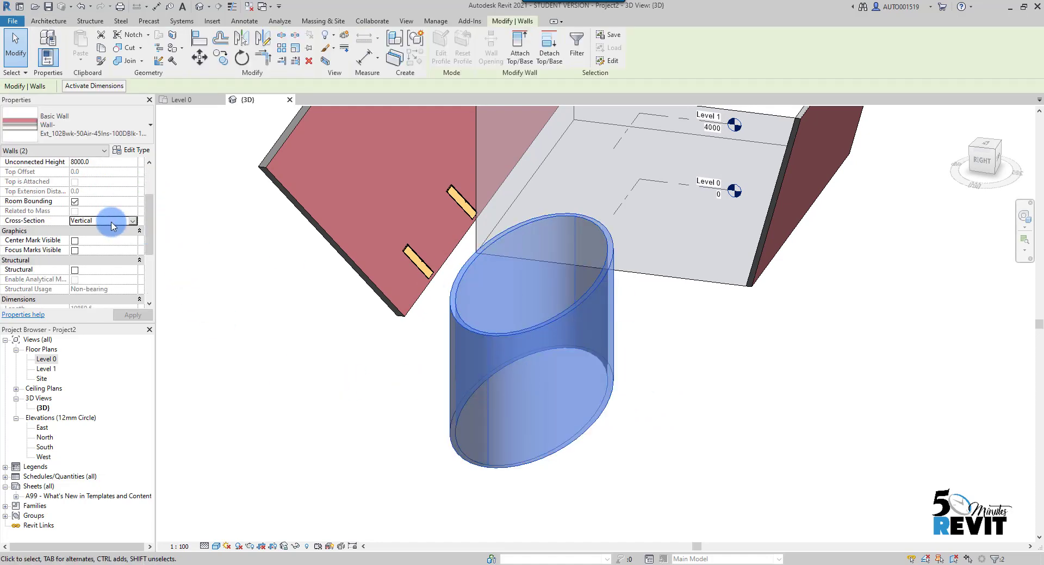
pyautogui.click(132, 223)
pyautogui.click(79, 231)
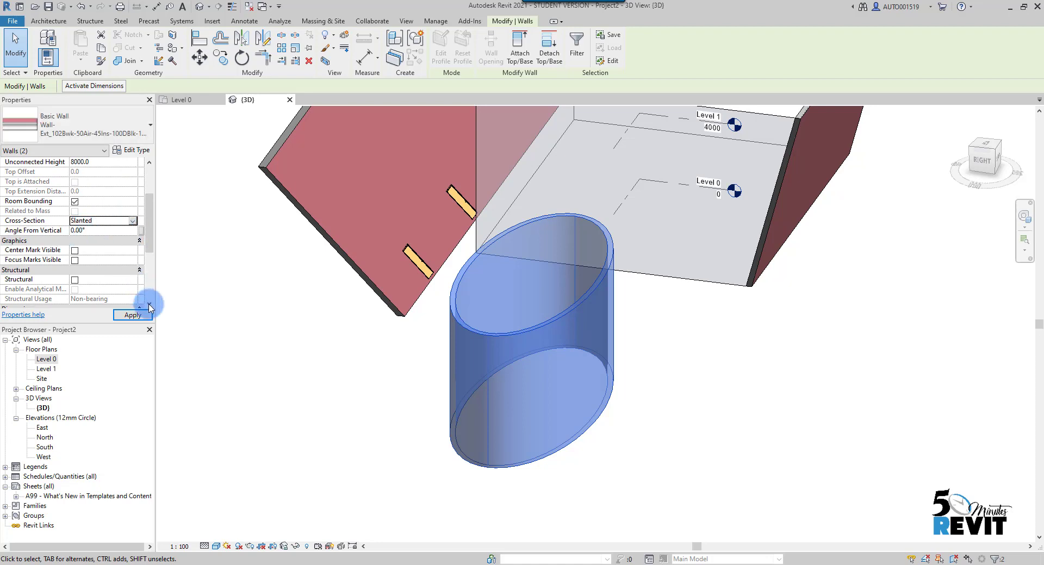
pyautogui.click(91, 231)
pyautogui.write('25')
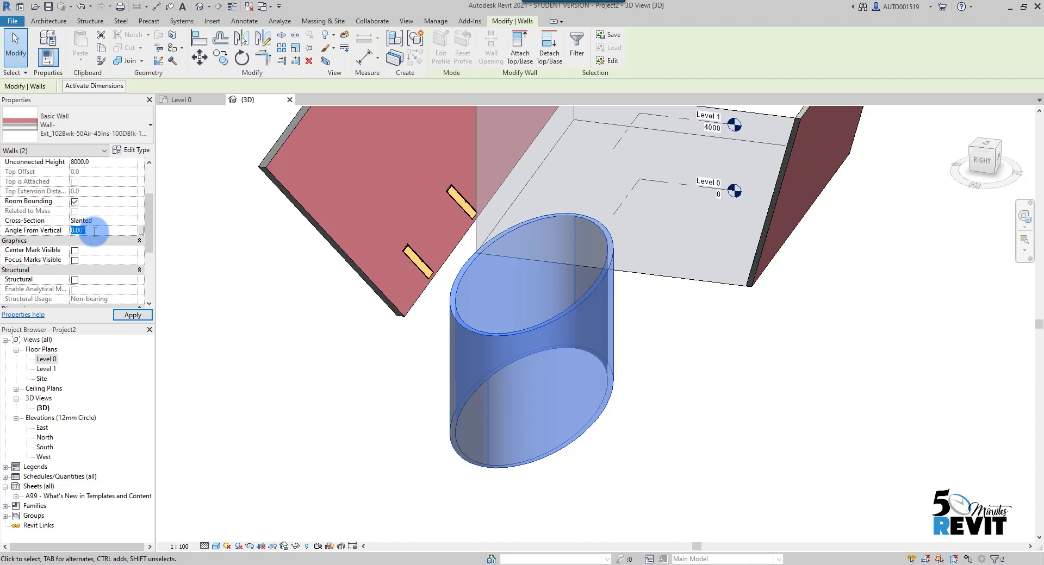
pyautogui.click(124, 310)
pyautogui.click(375, 432)
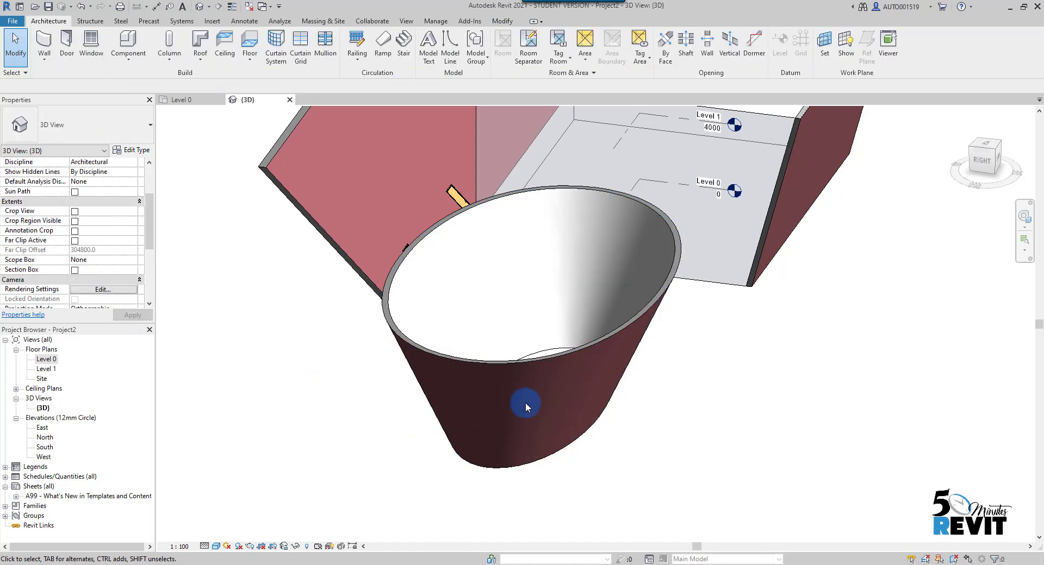
pyautogui.click(533, 365)
pyautogui.moveTo(553, 432)
pyautogui.keyDown('shift'); pyautogui.mouseDown(button='middle')
pyautogui.moveTo(551, 400)
pyautogui.moveTo(571, 431)
pyautogui.moveTo(671, 419)
pyautogui.moveTo(629, 442)
pyautogui.moveTo(592, 445)
pyautogui.moveTo(512, 415)
pyautogui.mouseUp(button='middle'); pyautogui.keyUp('shift')
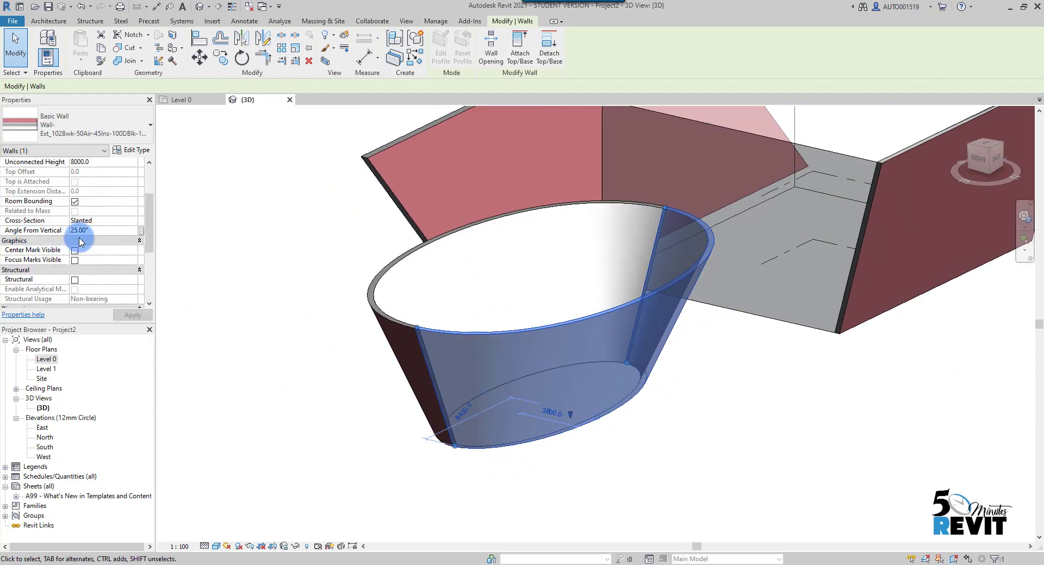
pyautogui.keyDown('shift'); pyautogui.moveTo(387, 394); pyautogui.dragTo(419, 415, button='middle'); pyautogui.keyUp('shift')
pyautogui.click(655, 439)
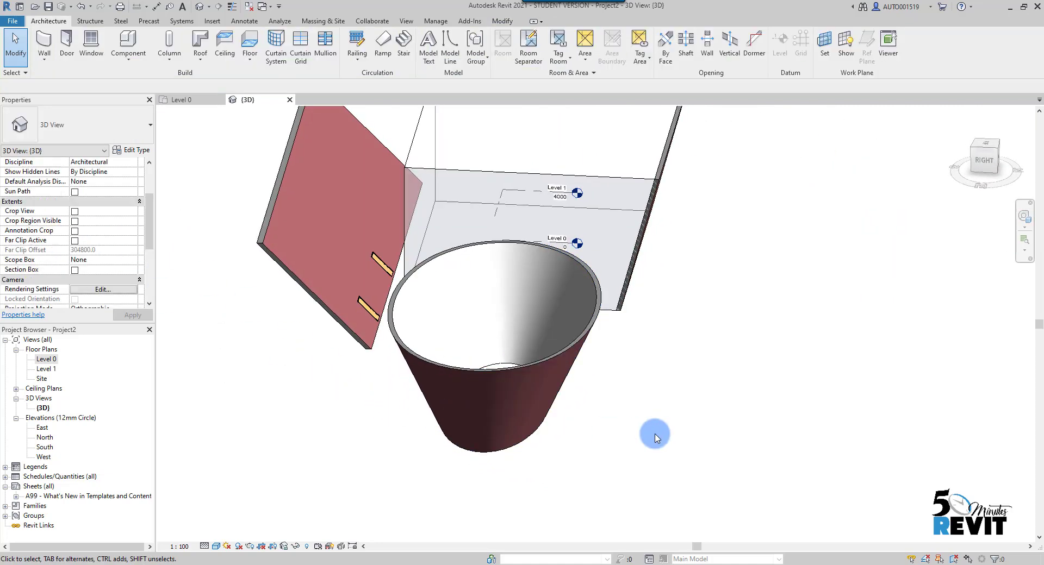
pyautogui.moveTo(320, 455); pyautogui.dragTo(391, 443, button='middle')
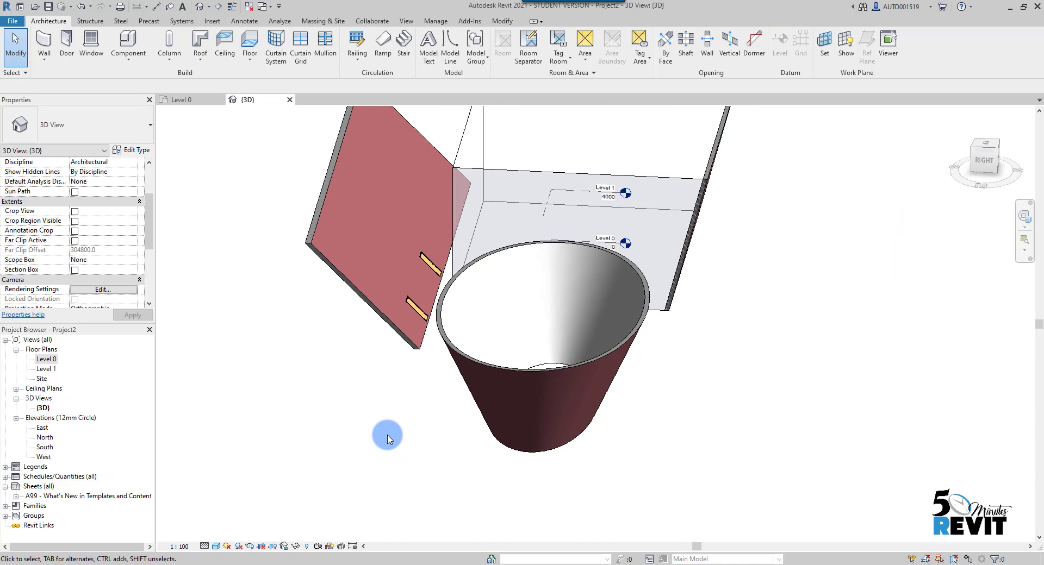